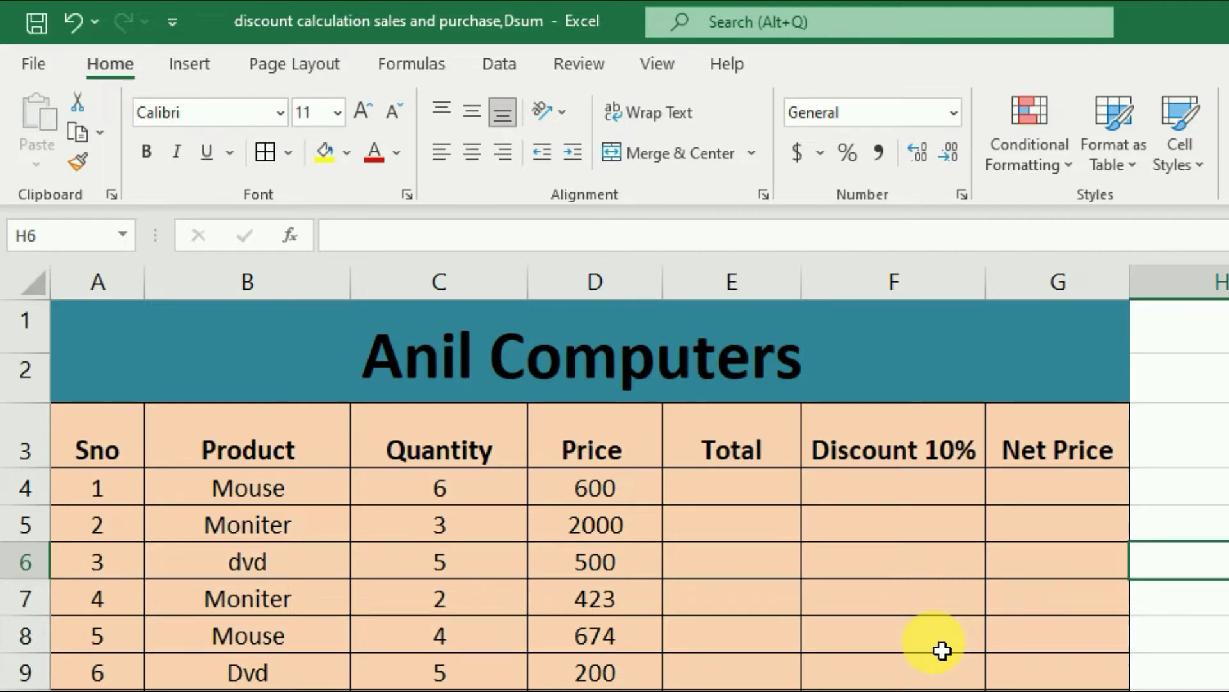
Step: Review the first product entries, the first quantity and the first price in the table
left_click(244, 500)
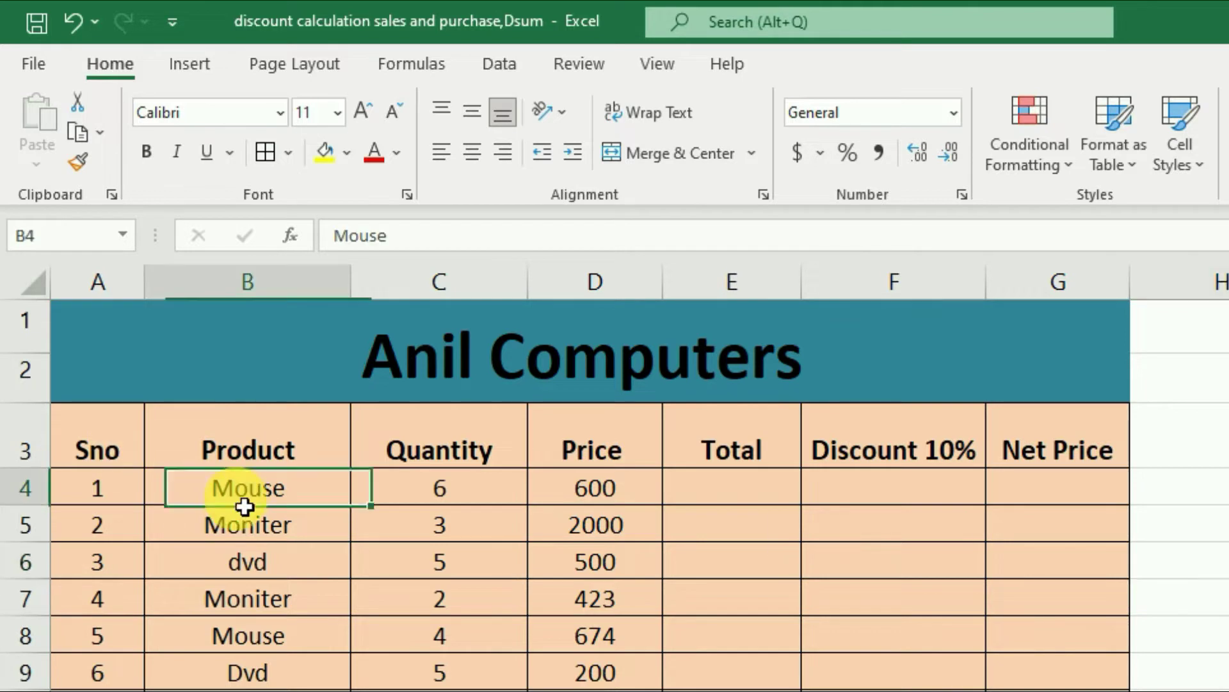
left_click(243, 529)
key("Down")
key("Down")
key("Down")
key("Down")
key("Down")
key("Down")
key("Down")
left_click(474, 497)
key("Down")
key("Up")
left_click(274, 501)
left_click(621, 499)
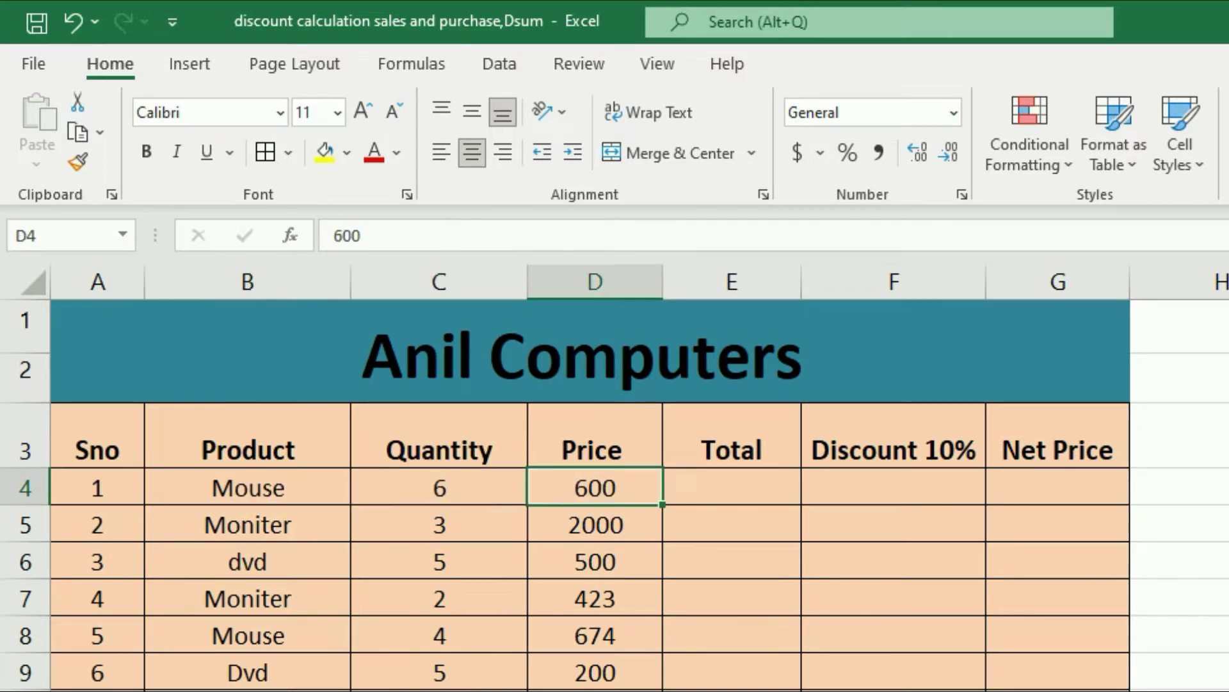
Step: Check the second row's quantity and price and the empty Total column
left_click(474, 535)
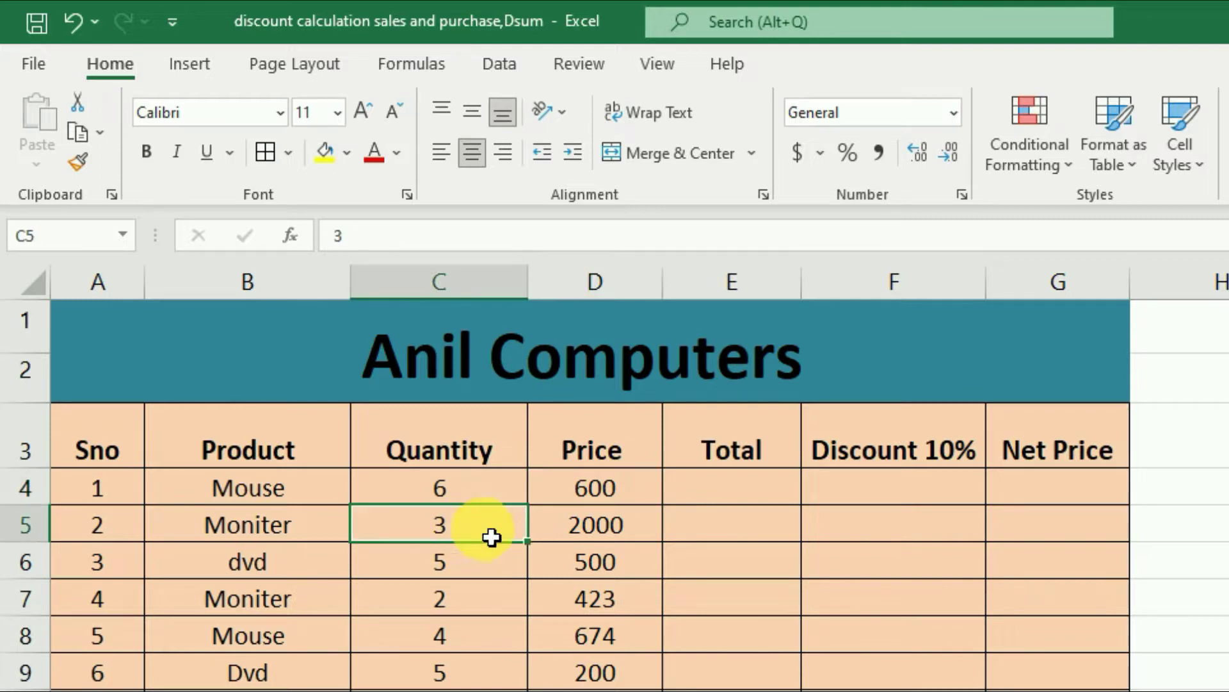
left_click(635, 535)
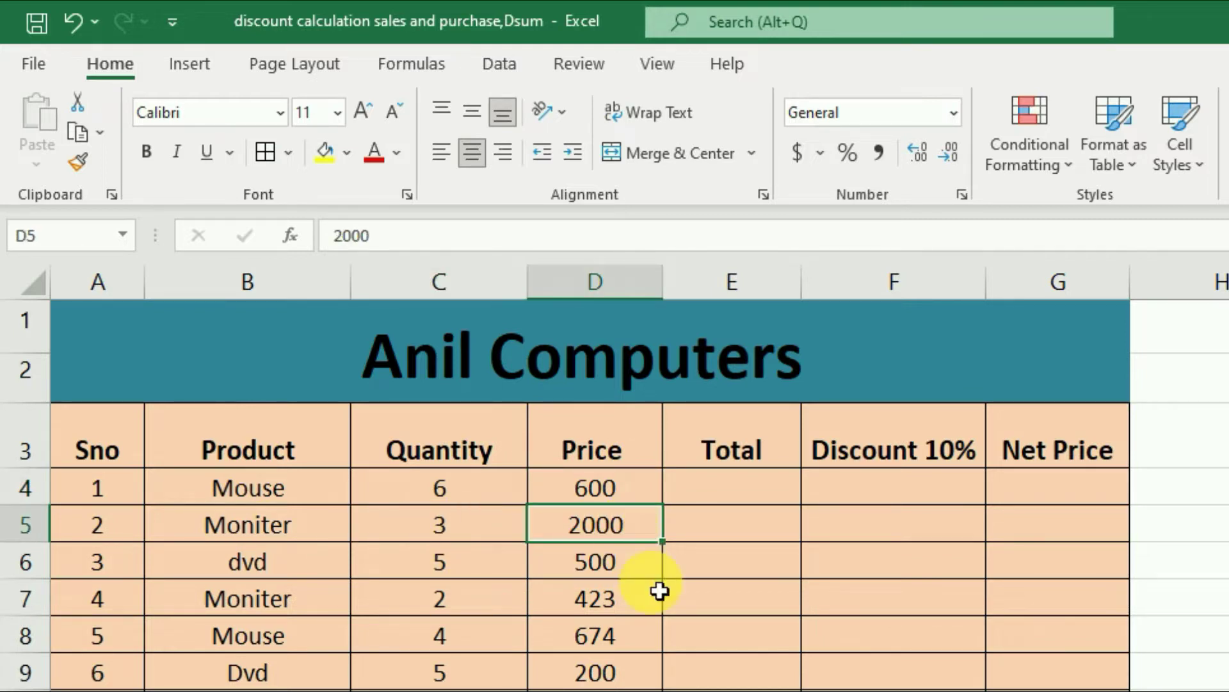
left_click(449, 523)
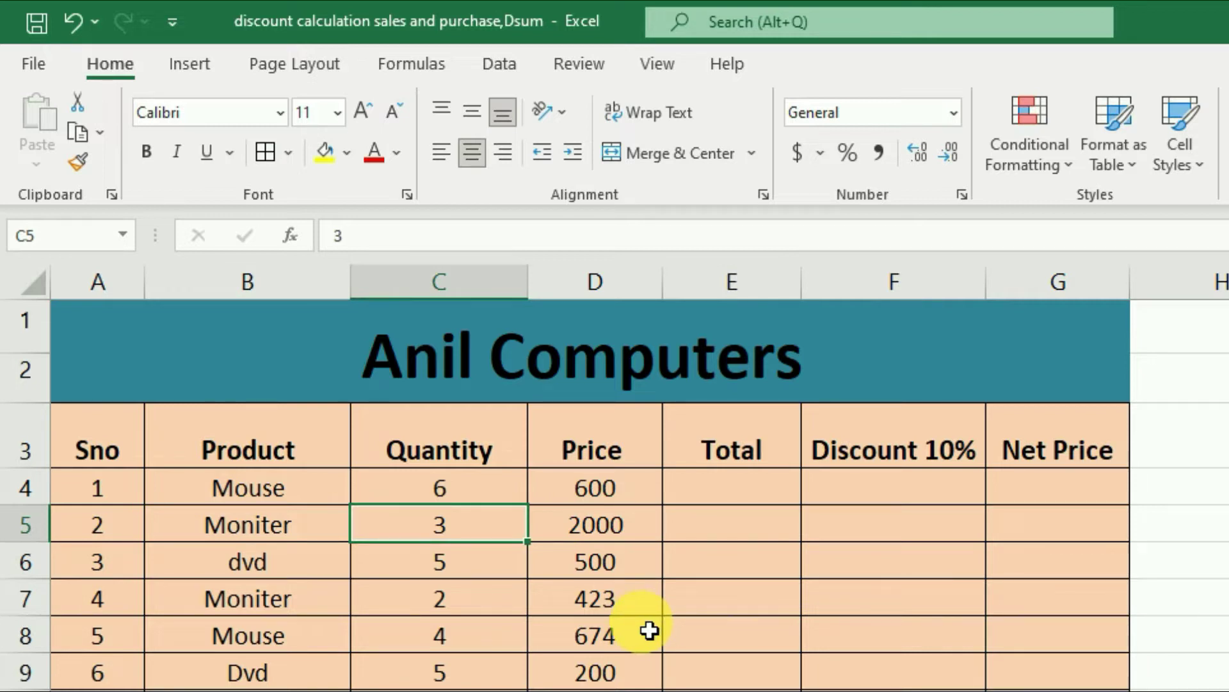
left_click(760, 484)
left_click(750, 563)
left_click(702, 664)
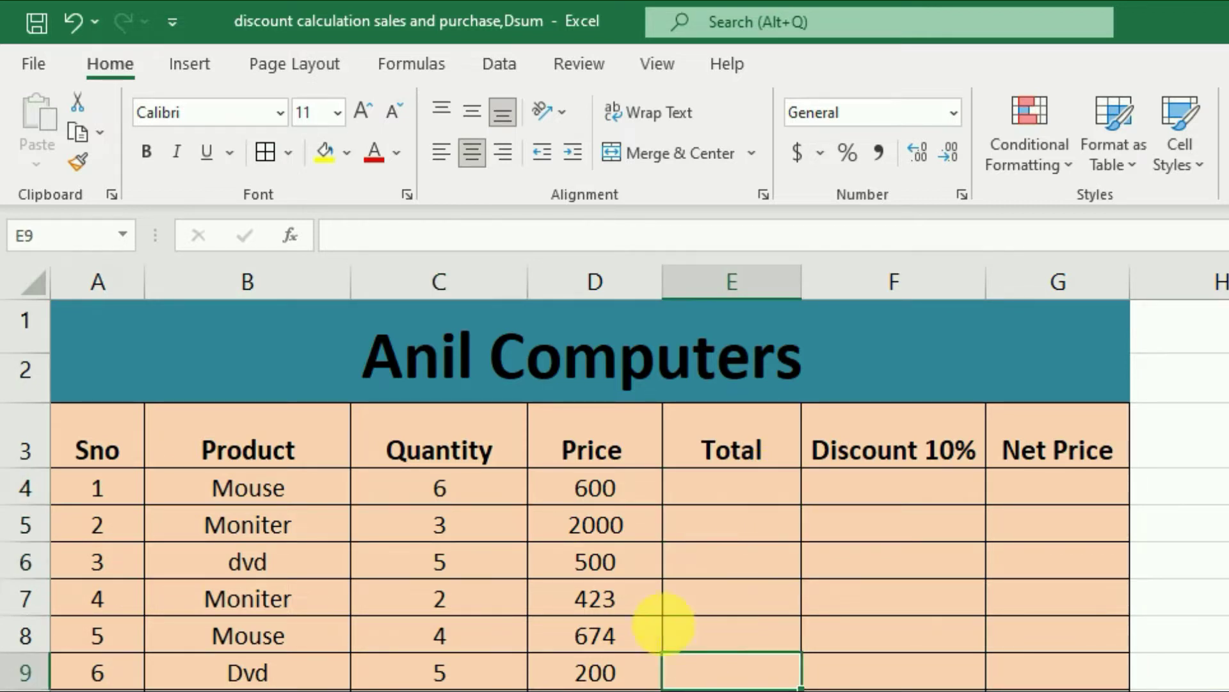
left_click(416, 500)
left_click(560, 489)
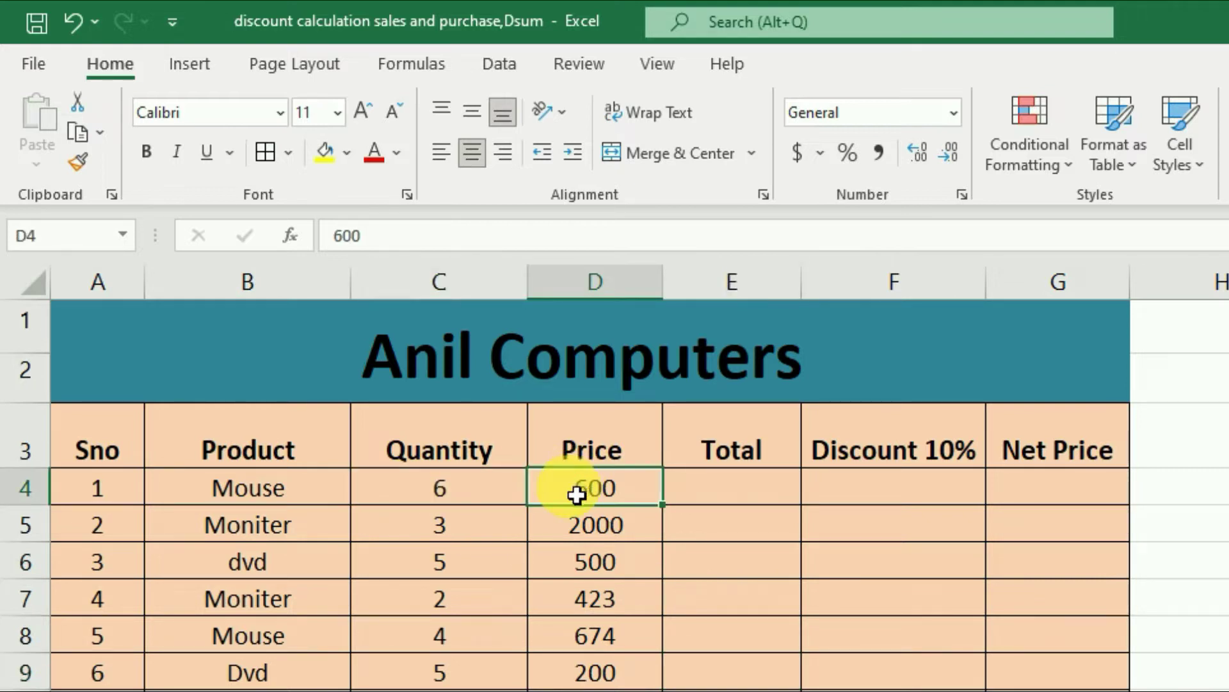
Step: Enter =C4*D4 in E4, giving the Mouse row a Total of 3600
left_click(765, 498)
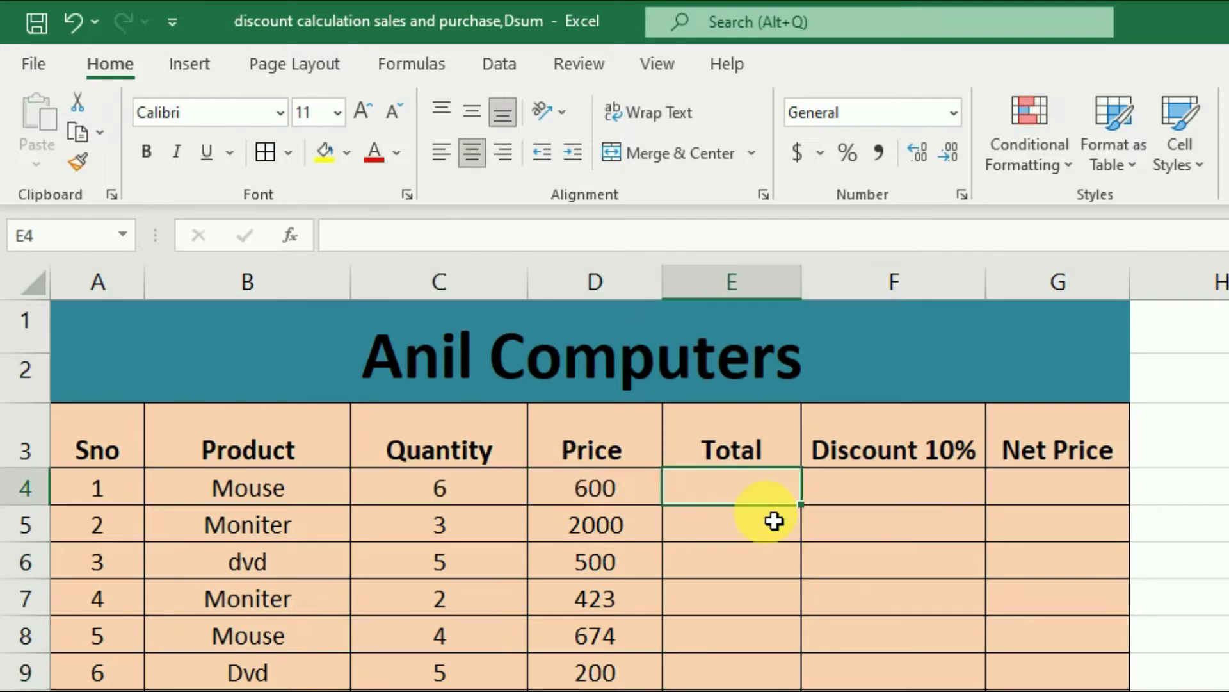
type("=")
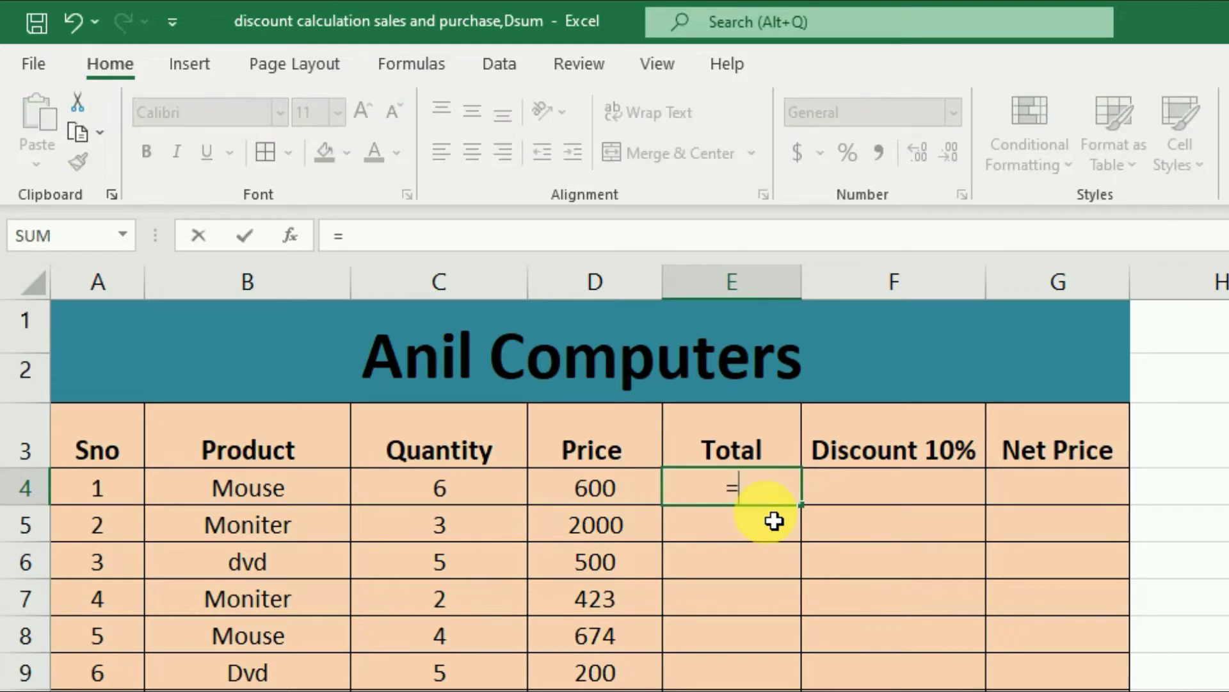
left_click(442, 503)
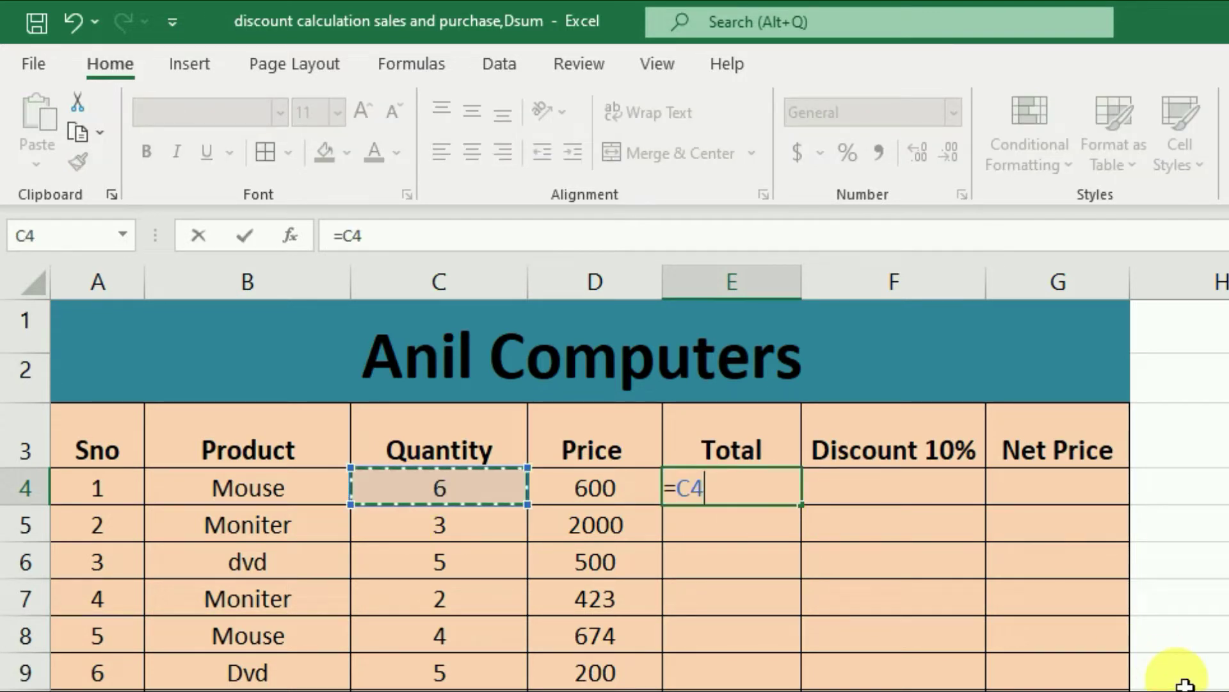
type("*")
left_click(636, 494)
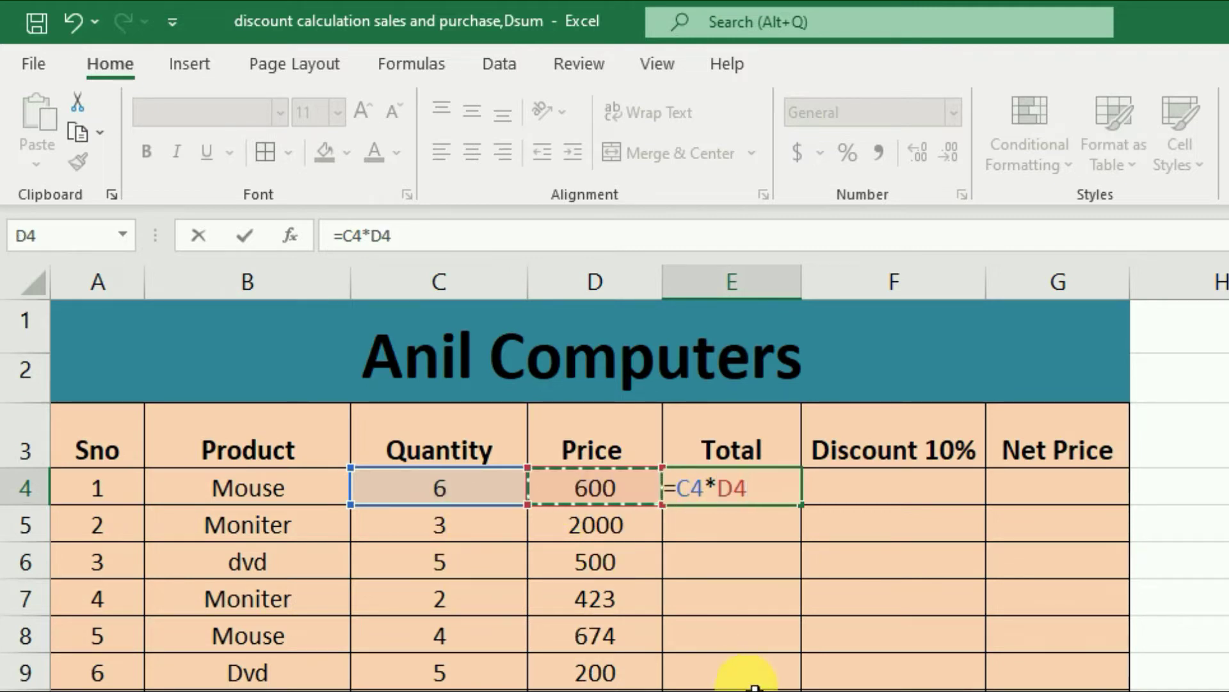
key("Return")
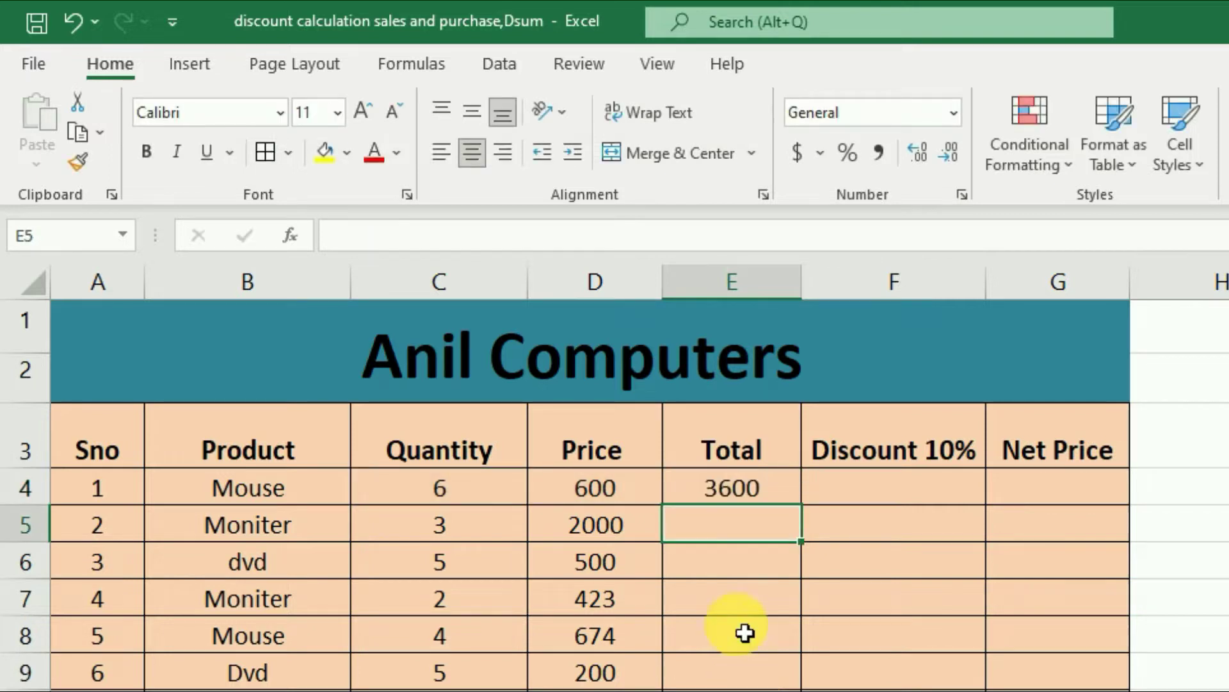
left_click(766, 487)
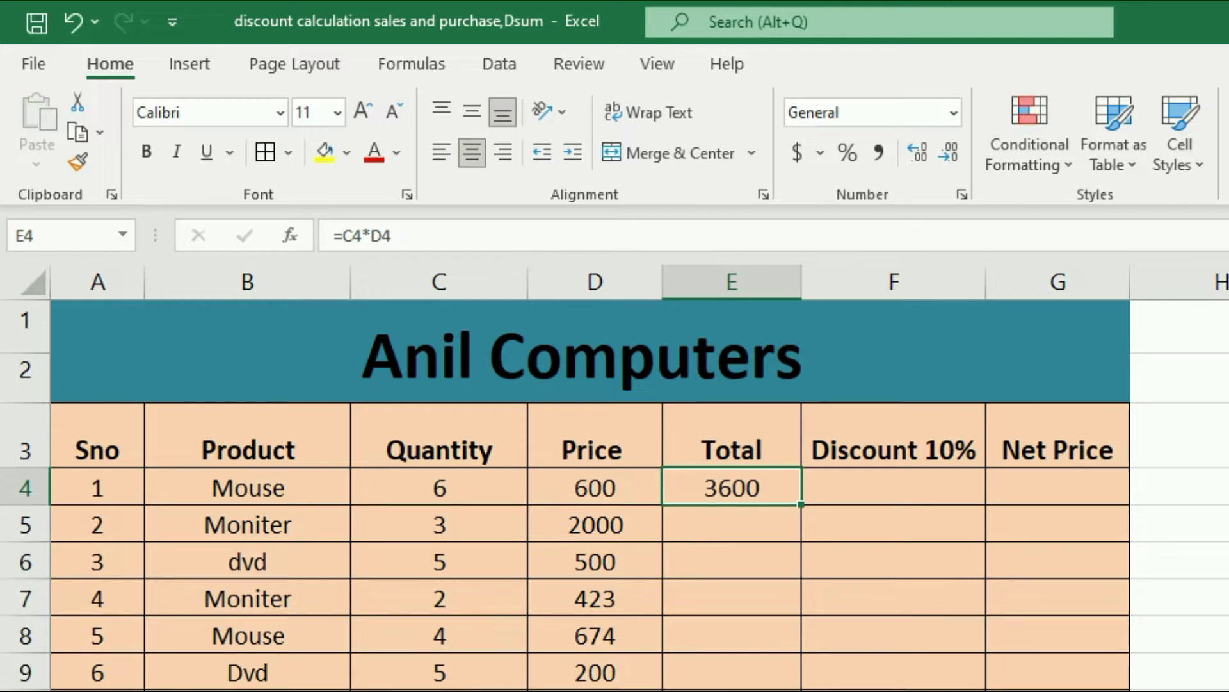
Step: Fill =C4*D4 down to E9, giving Totals of 6000, 2500, 846, 2696 and 1000
left_click(730, 532)
left_click(730, 548)
left_click(744, 489)
double_click(810, 513)
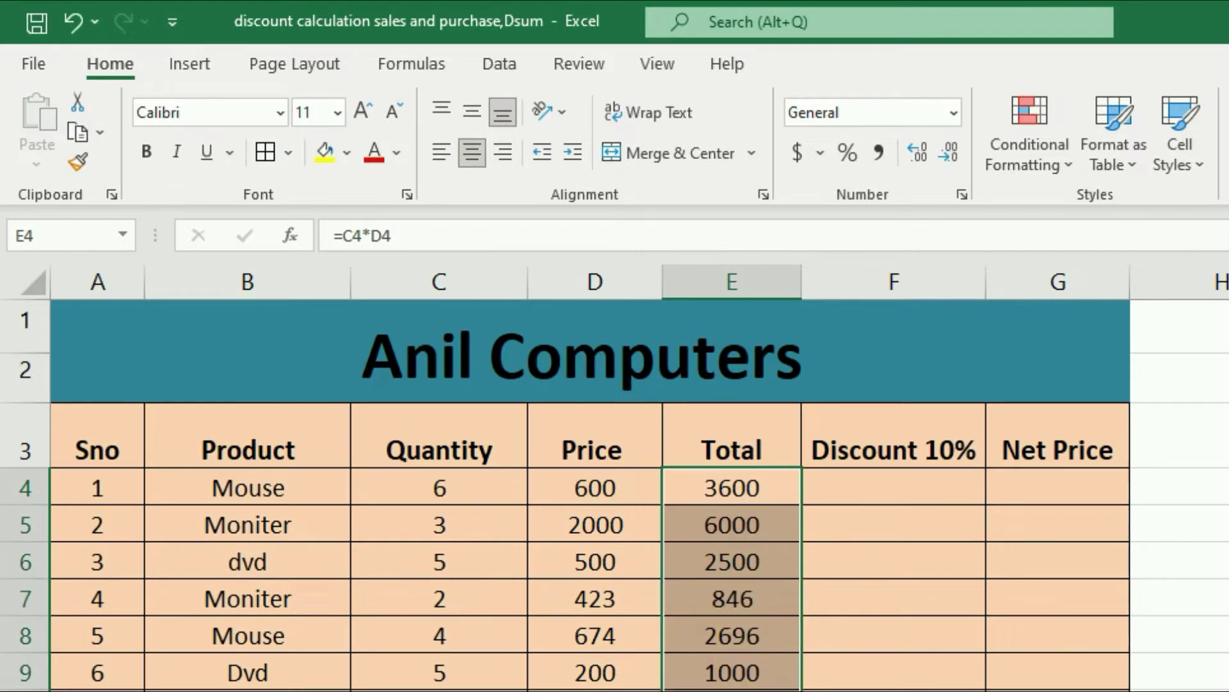
key("Down")
key("Down")
key("Down")
key("Up")
key("Up")
key("Up")
key("Up")
key("Up")
key("Up")
key("Up")
key("Up")
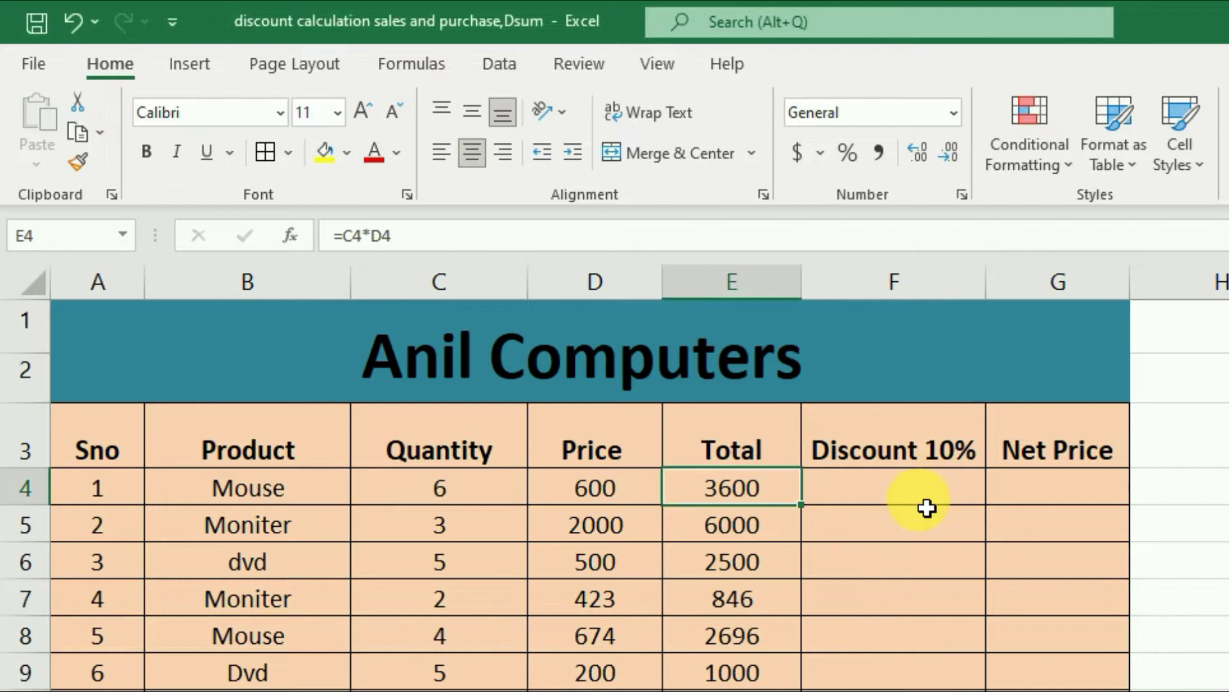
key("F2")
key("ctrl+Return")
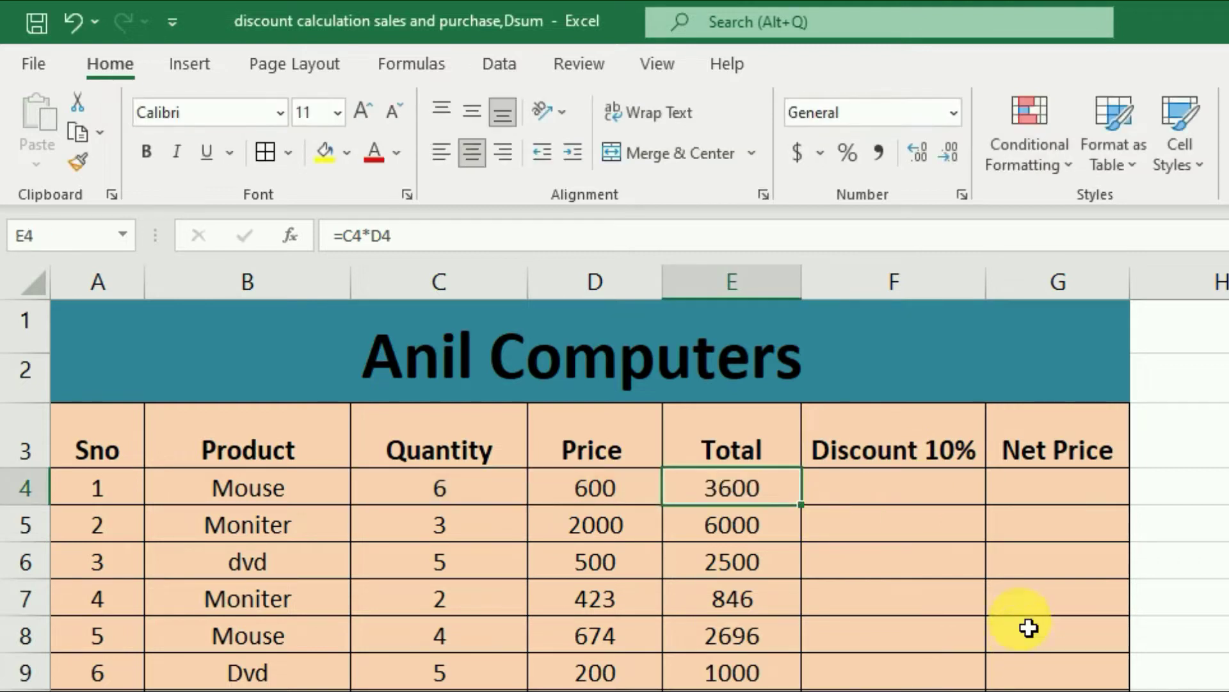
left_click(904, 494)
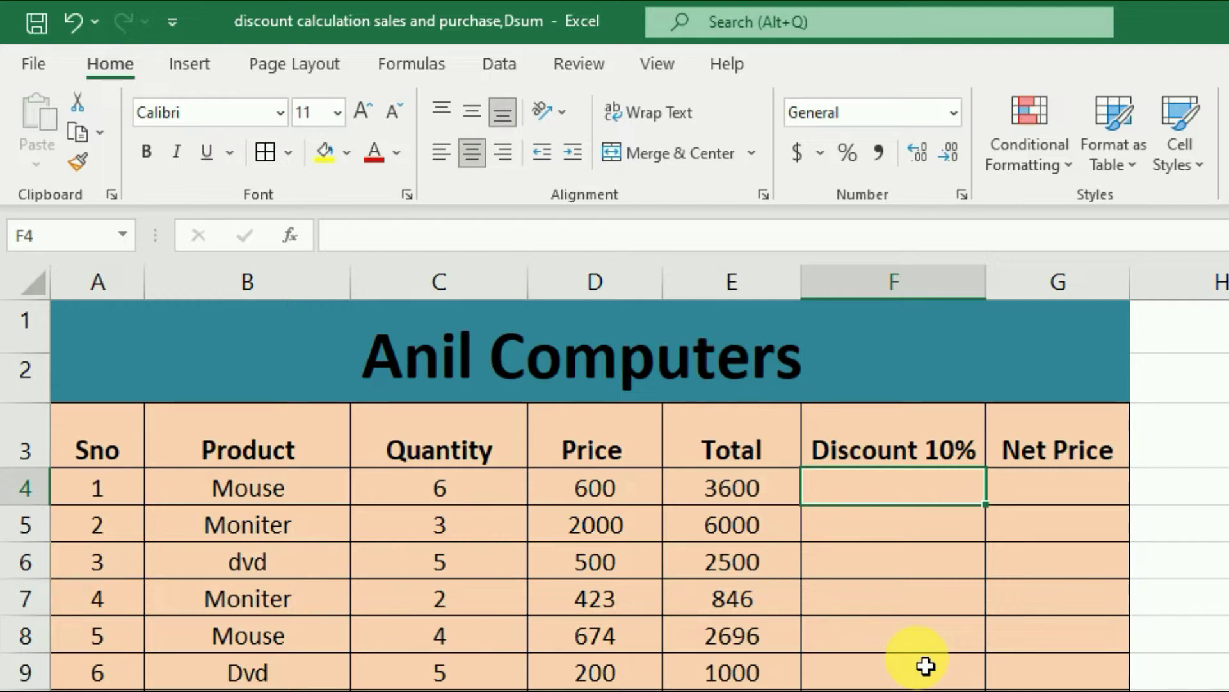
Step: Enter =E4*10% in F4, giving the Mouse row a 360 discount
type("=")
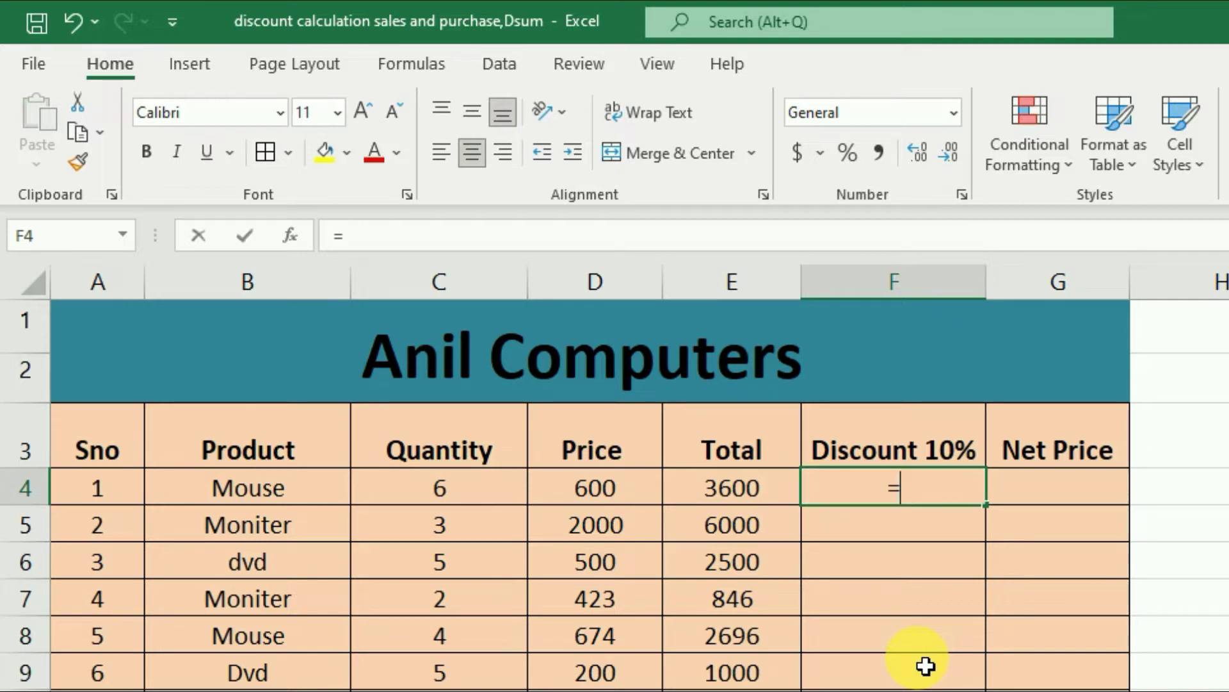
left_click(735, 498)
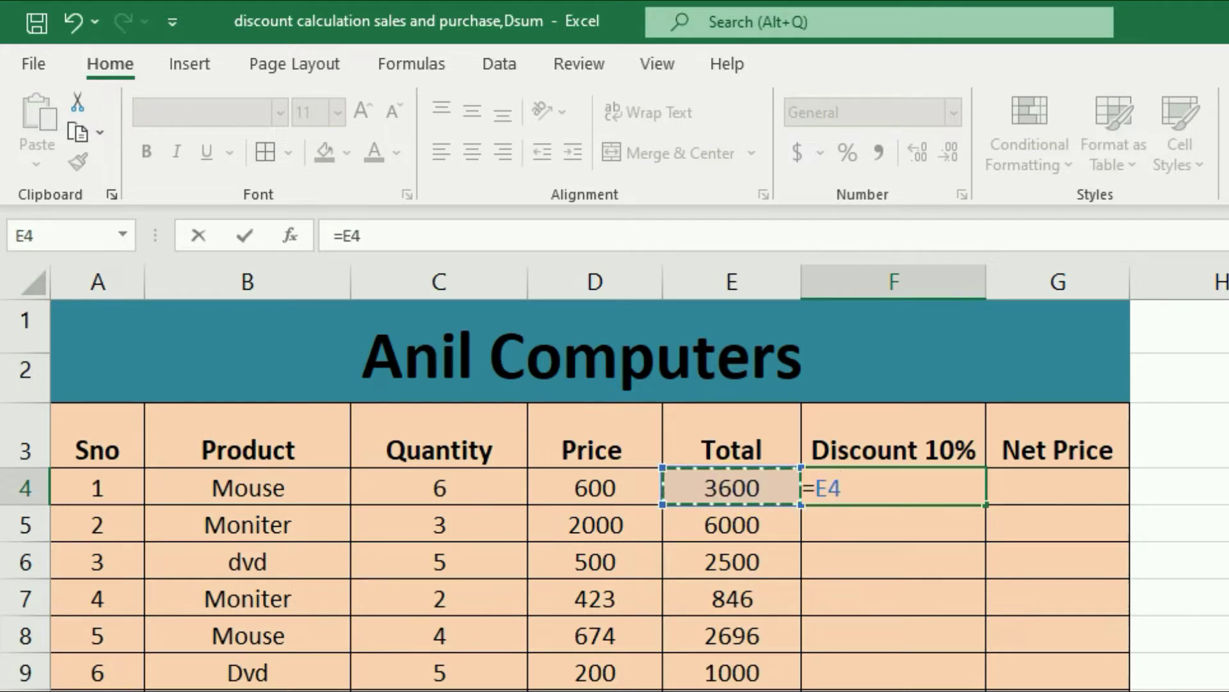
type("*10%")
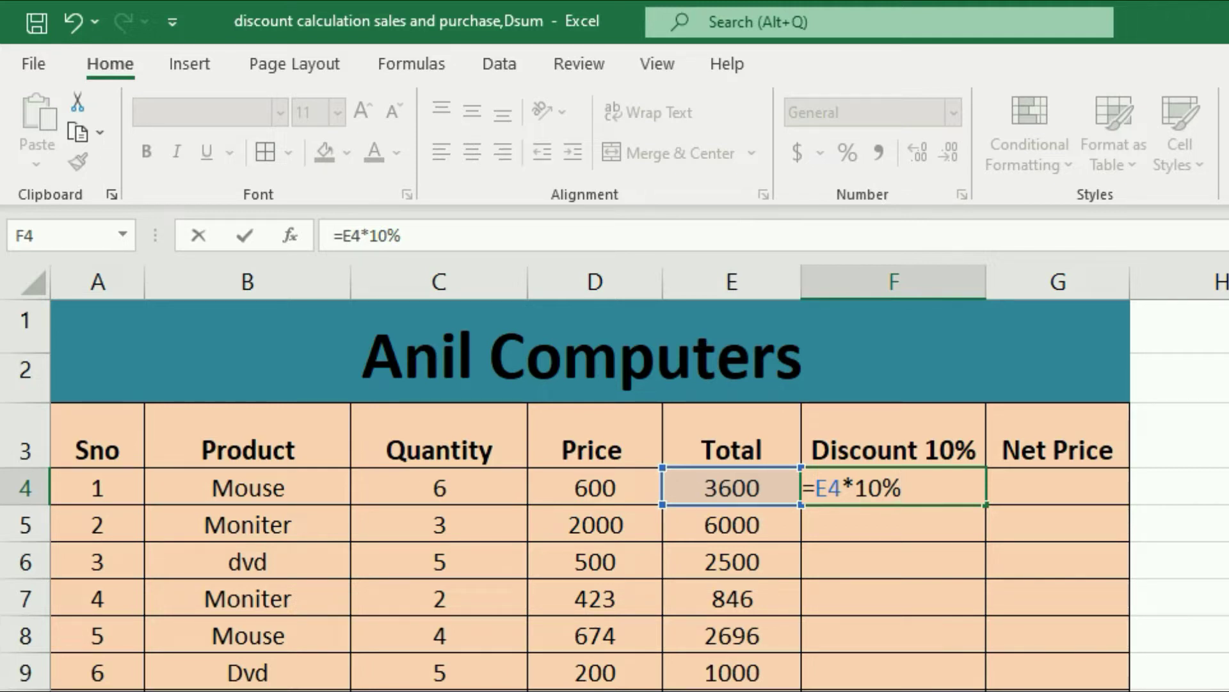
key("Return")
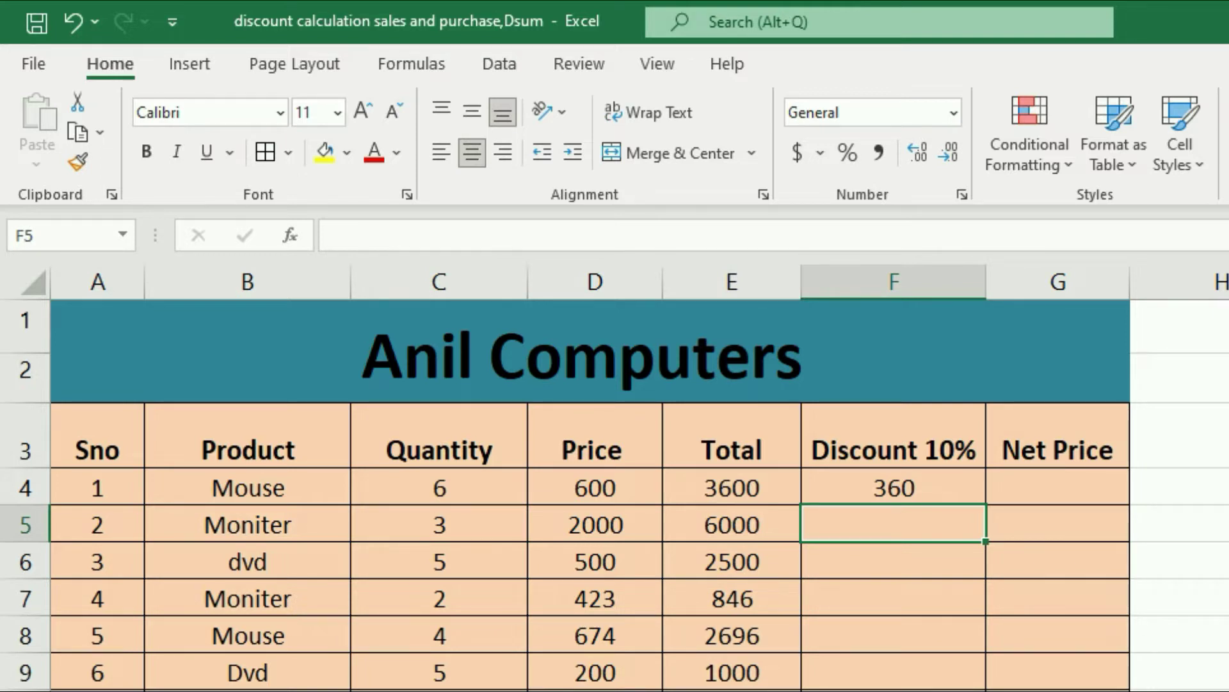
Step: Enter the alternative discount formula =E4*10/100 in the next discount cell
type("=")
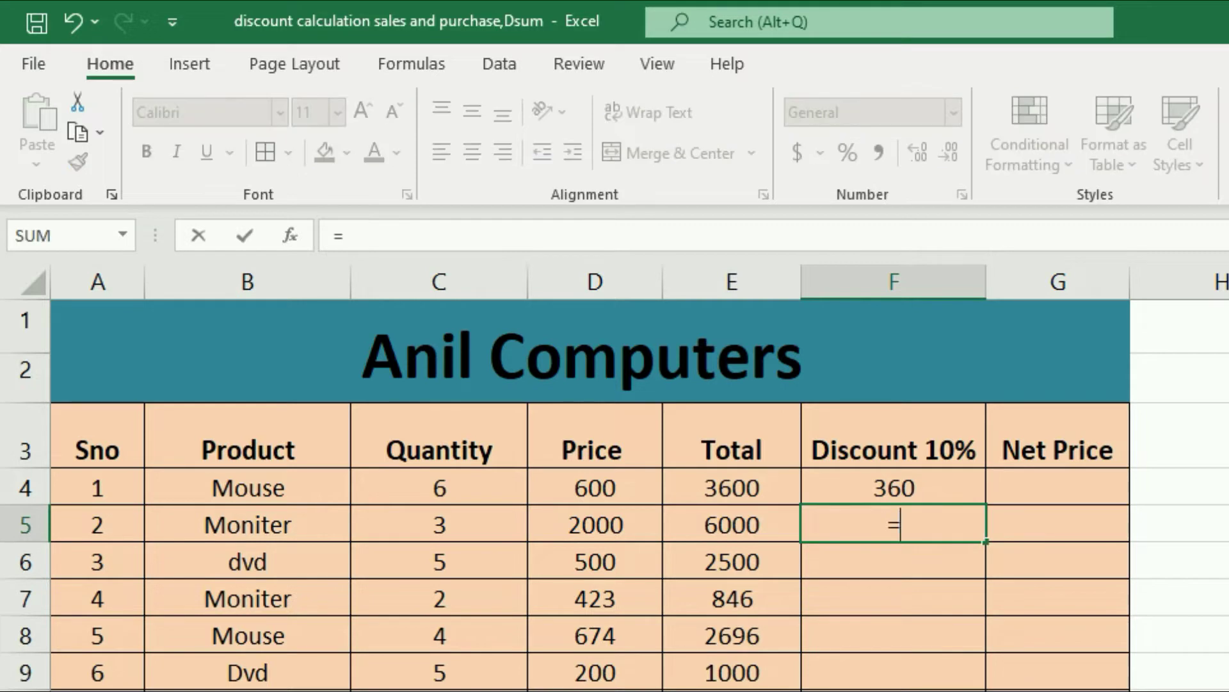
left_click(733, 501)
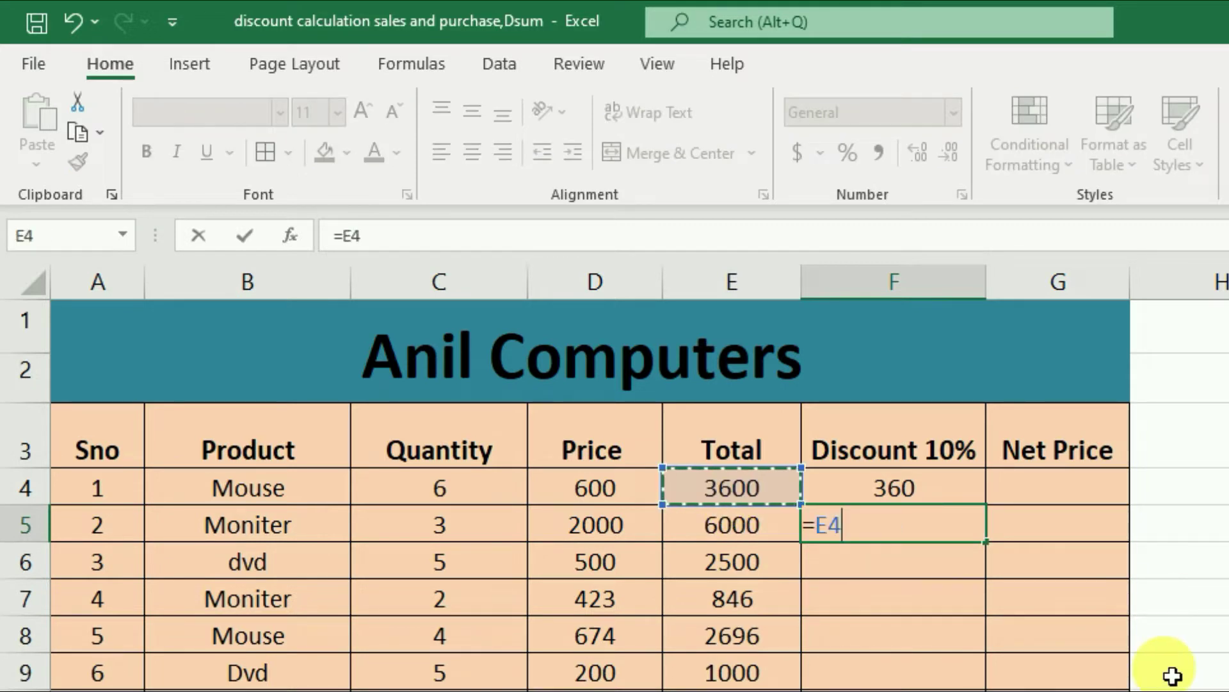
type("*10")
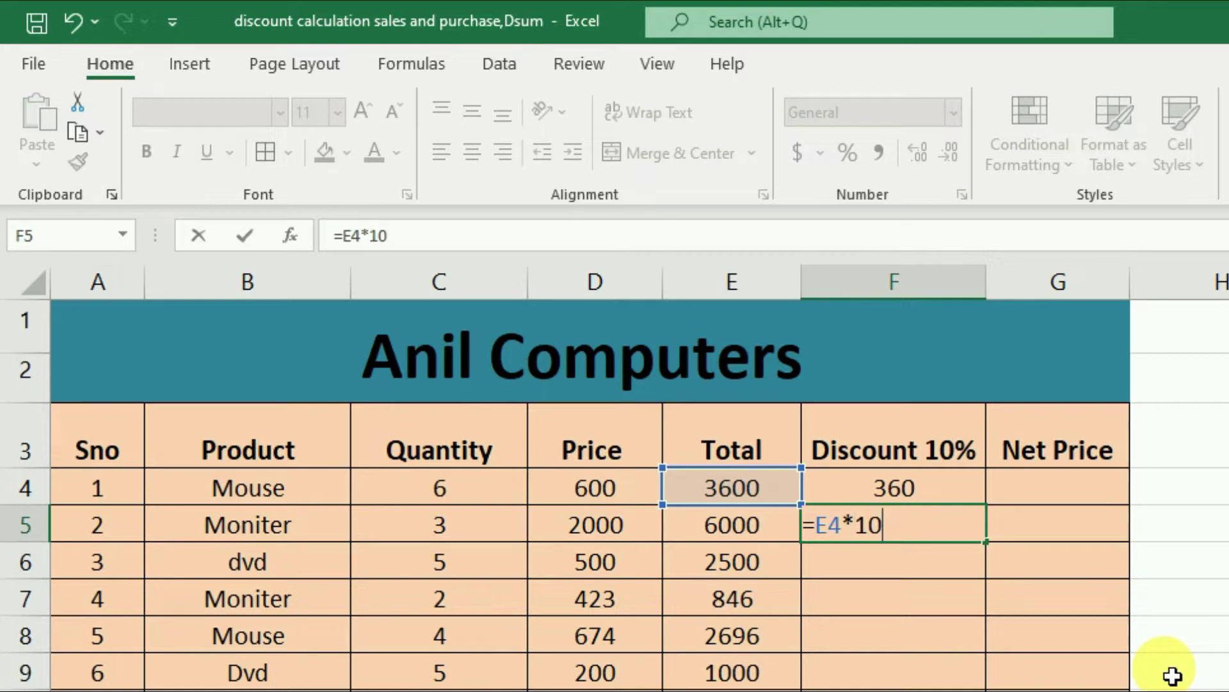
type("/100")
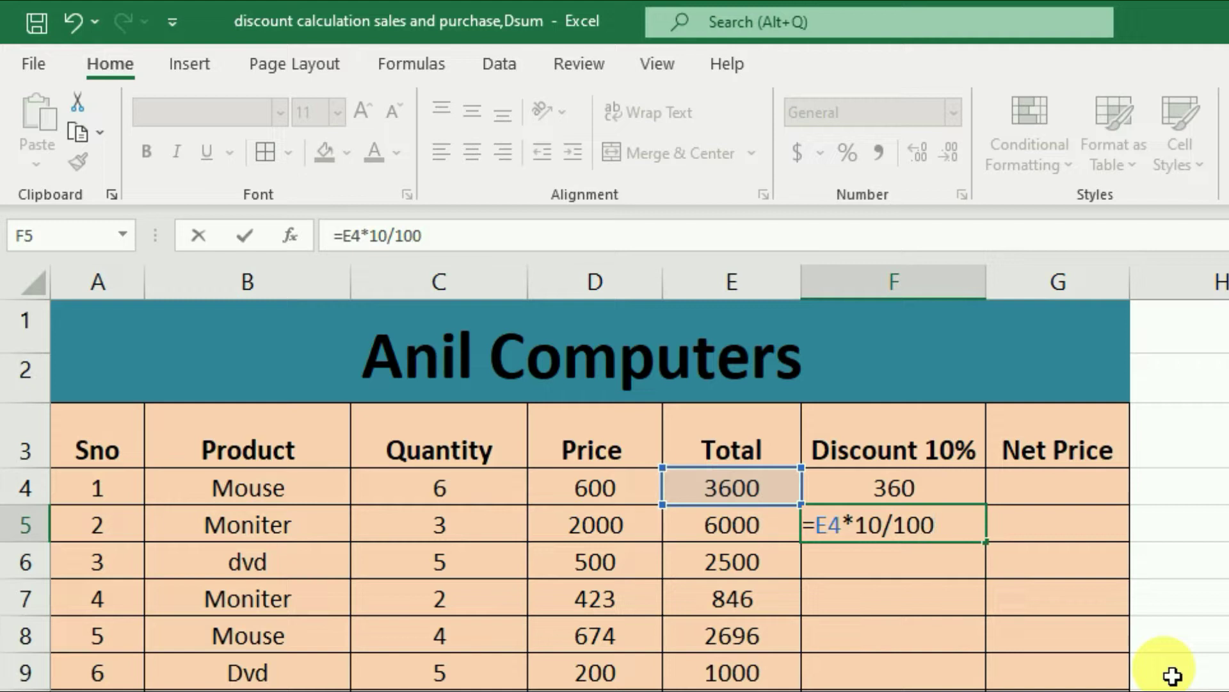
key("Return")
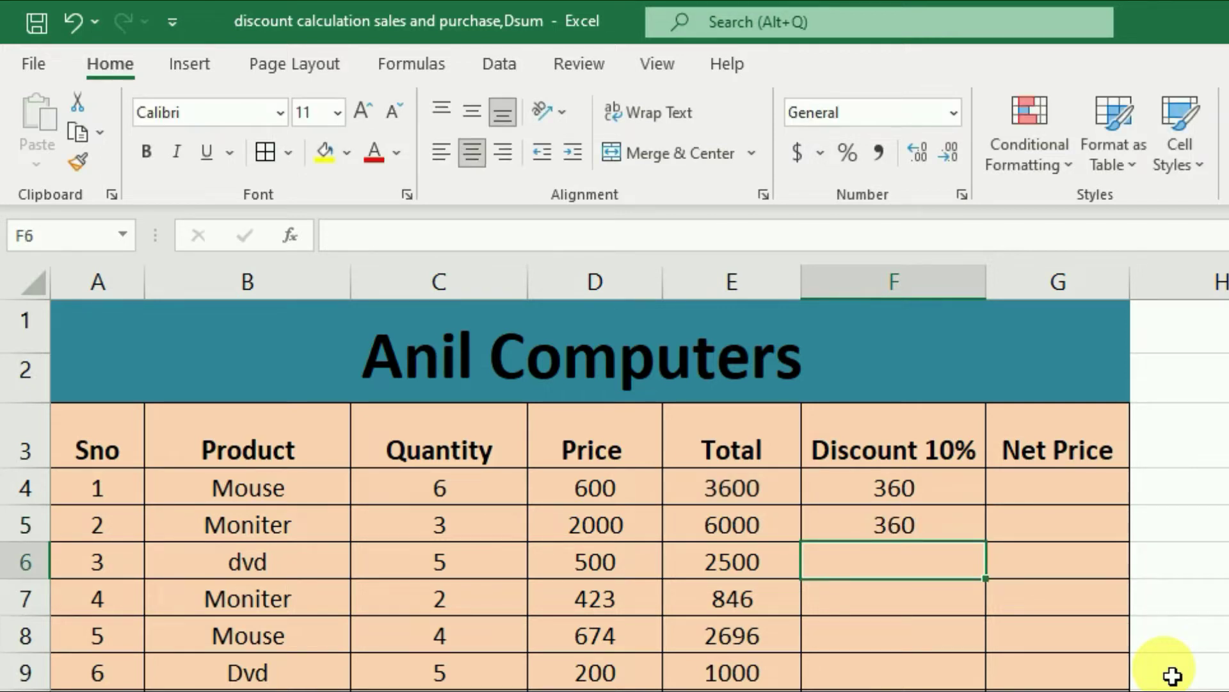
Step: Compare the two discount formulas and delete the duplicate 360 from F5
left_click(871, 498)
left_click(886, 537)
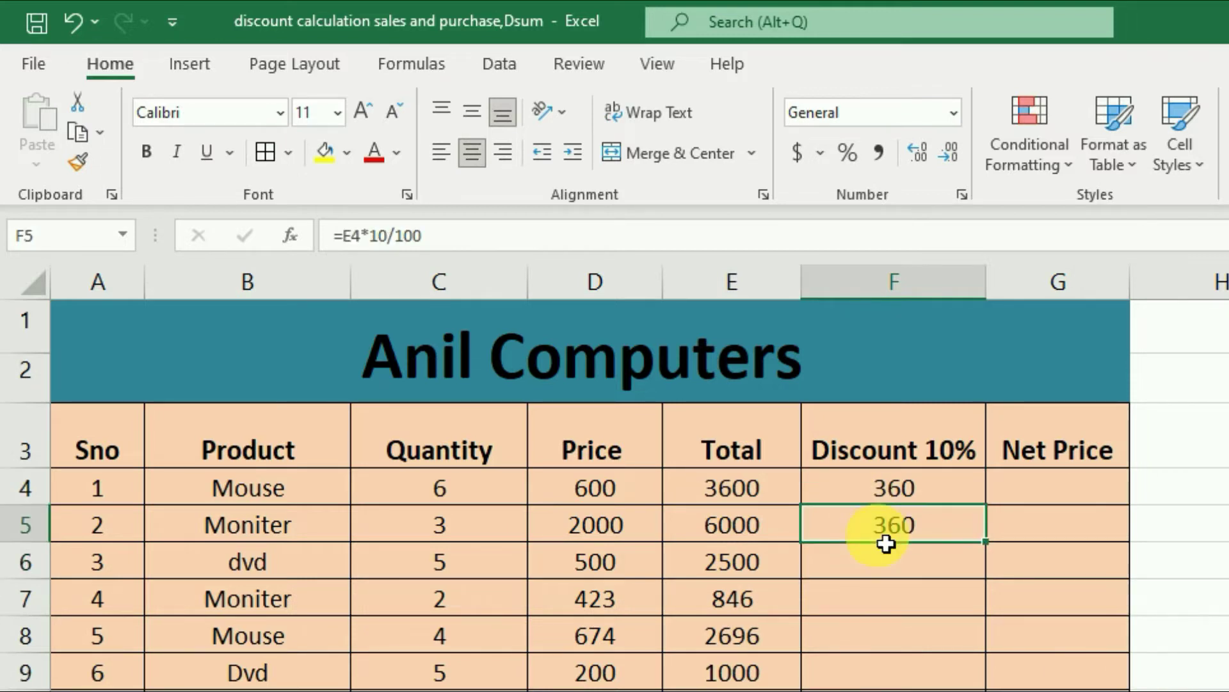
left_click(878, 486)
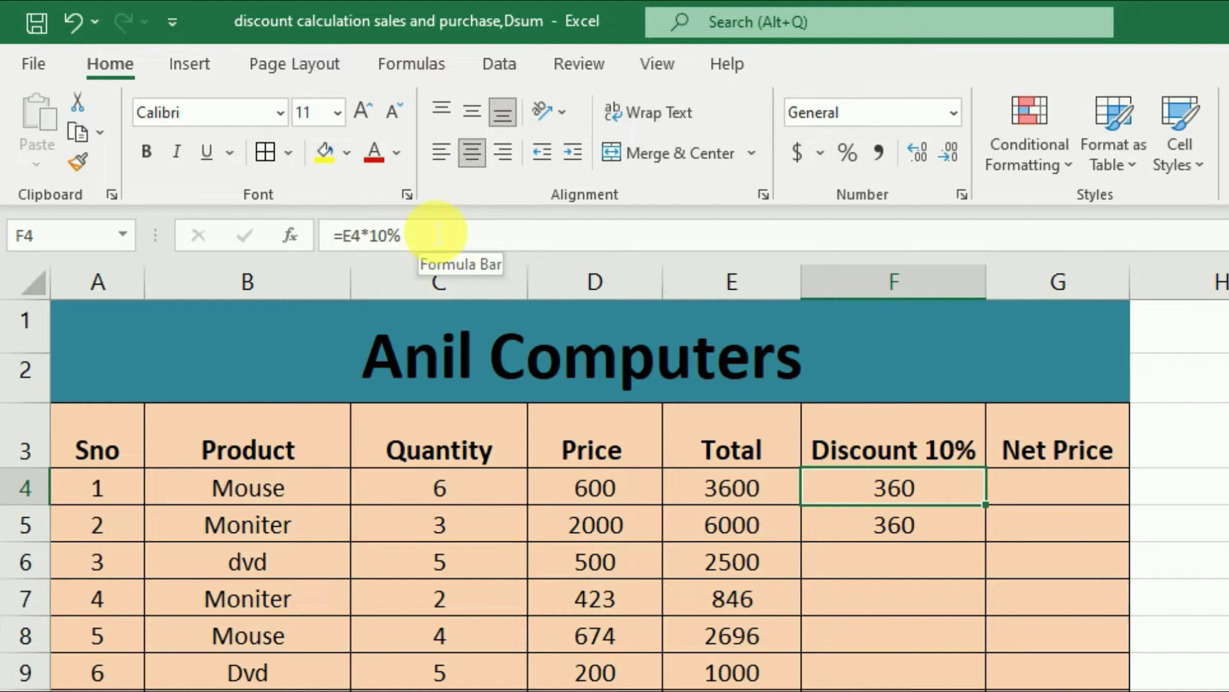
left_click(928, 525)
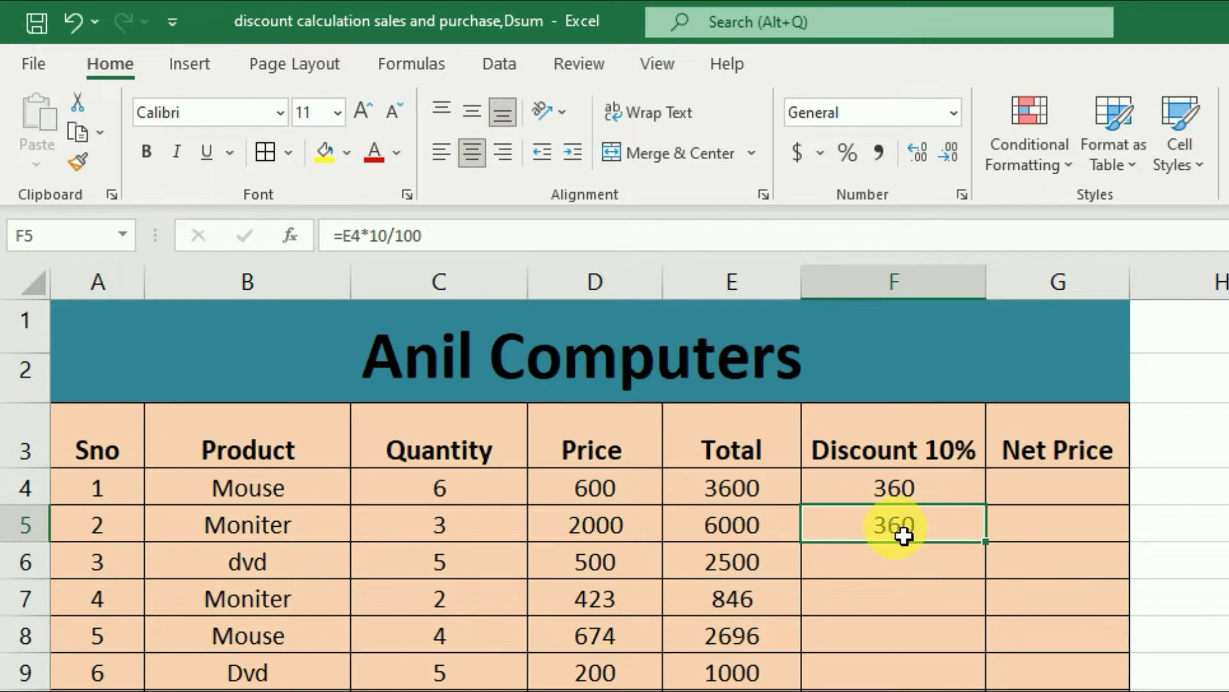
key("Delete")
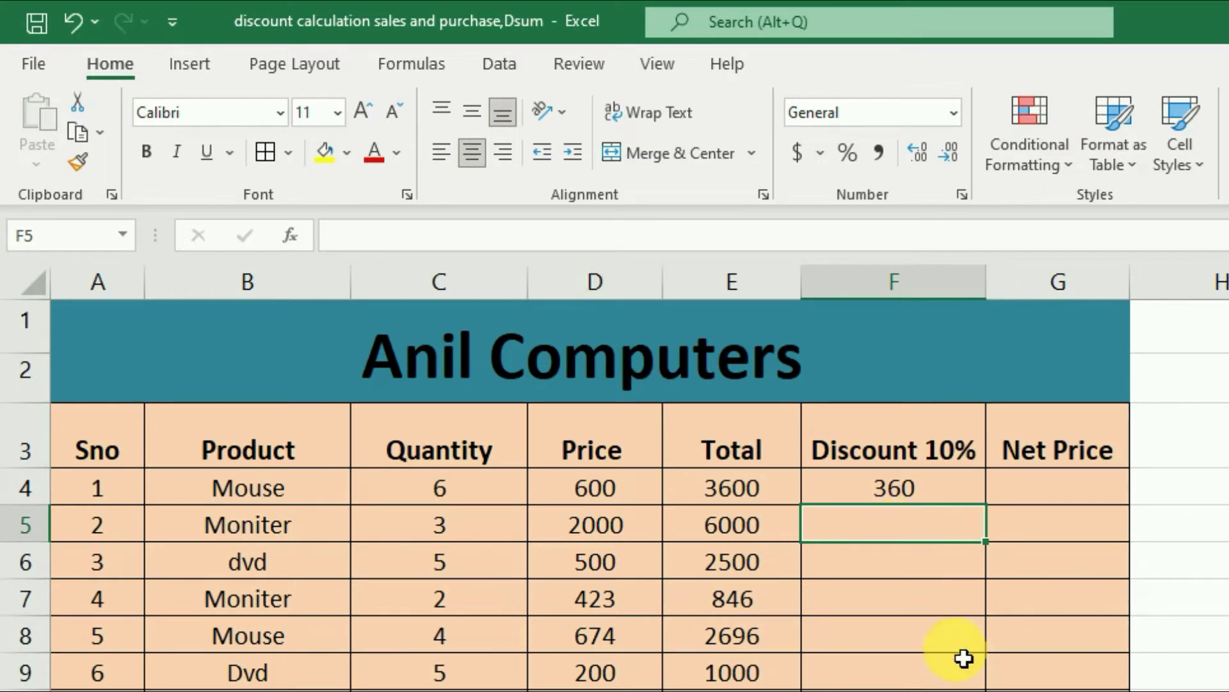
left_click(954, 643)
Step: Copy =E4*10% down the Discount column, giving 600, 250, 84.6, 269.6 and 100
left_click(940, 496)
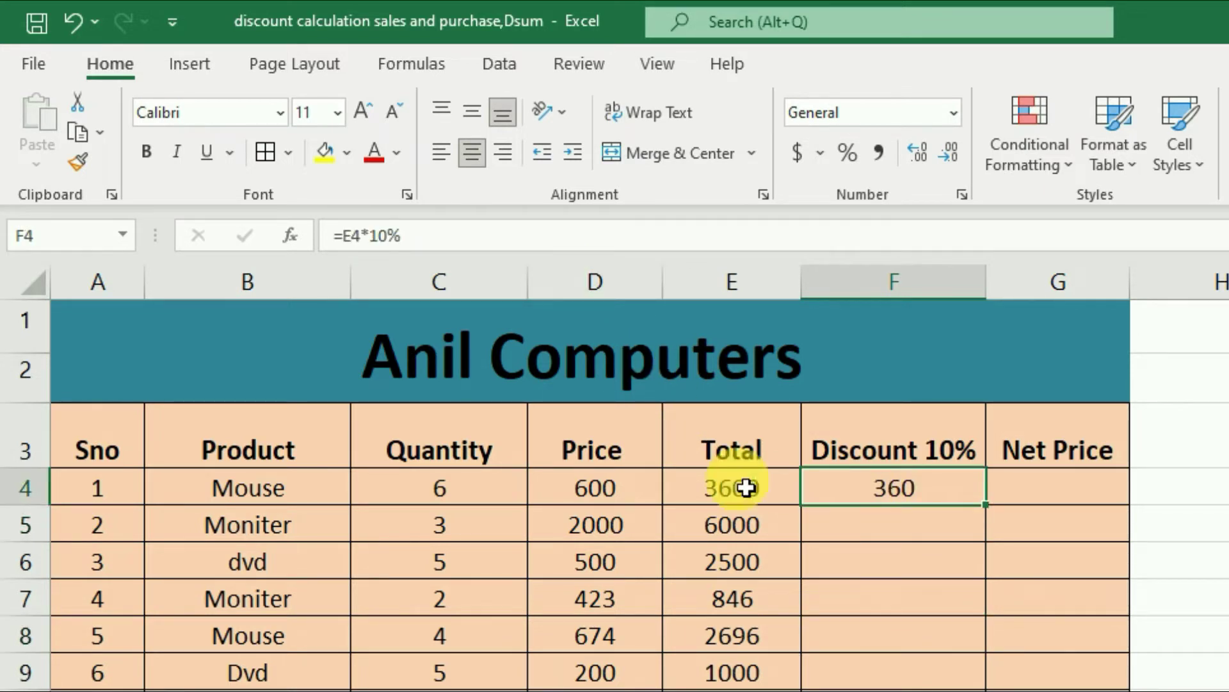
double_click(985, 504)
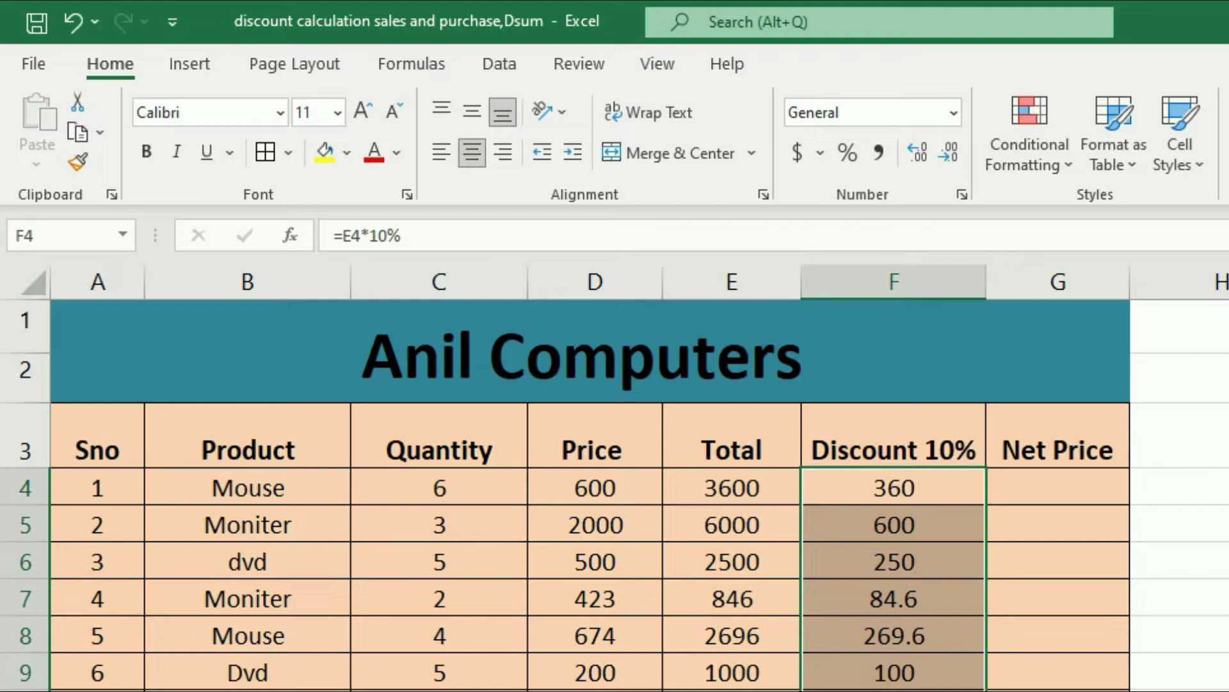
left_click(1052, 497)
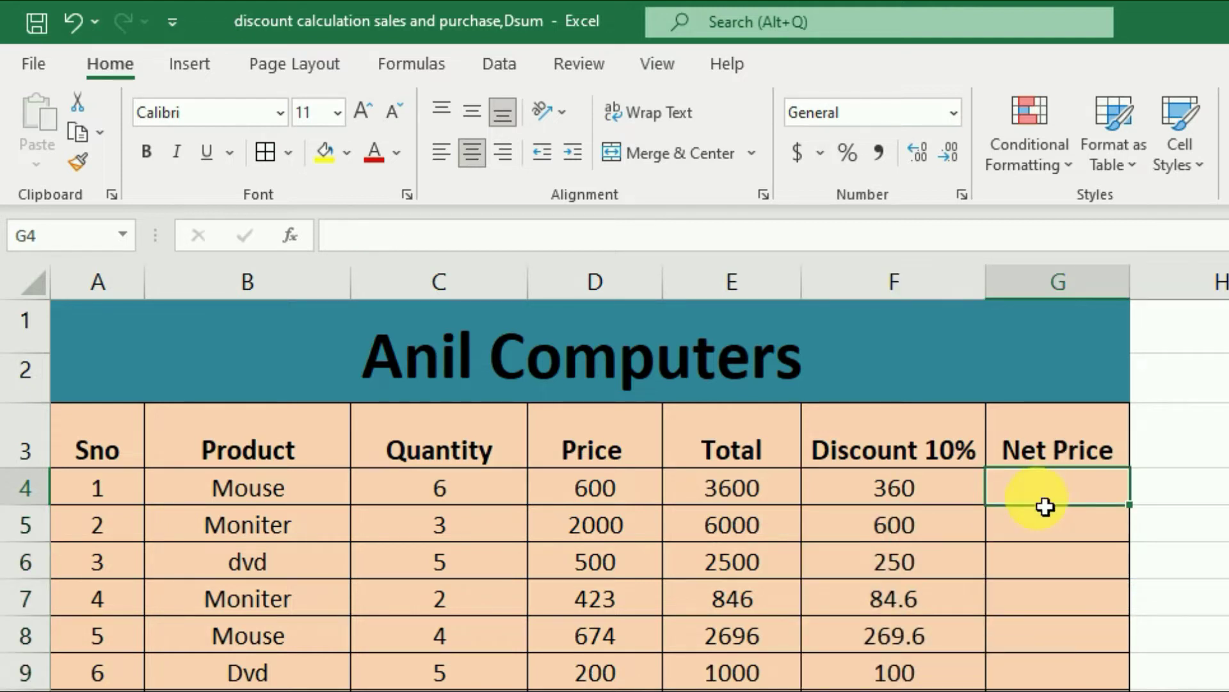
Step: Review the Total and discount values in E4 and F4 used for Net Price
left_click(843, 494)
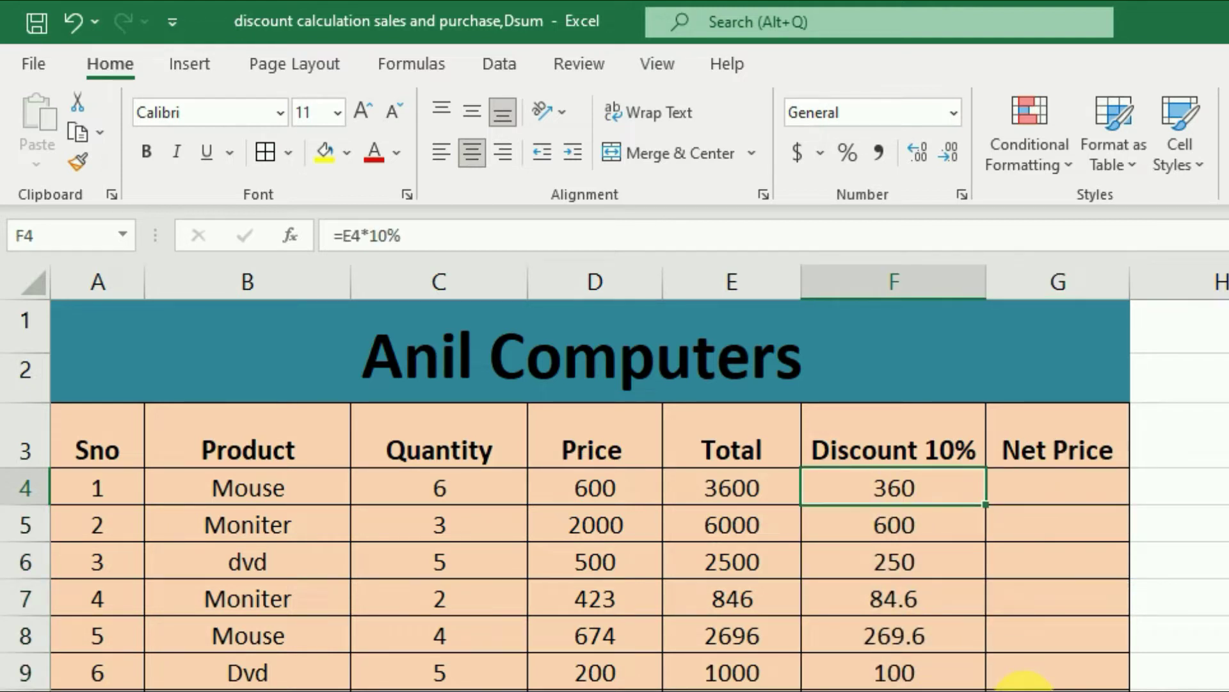
left_click(733, 490)
left_click(885, 503)
left_click(708, 491)
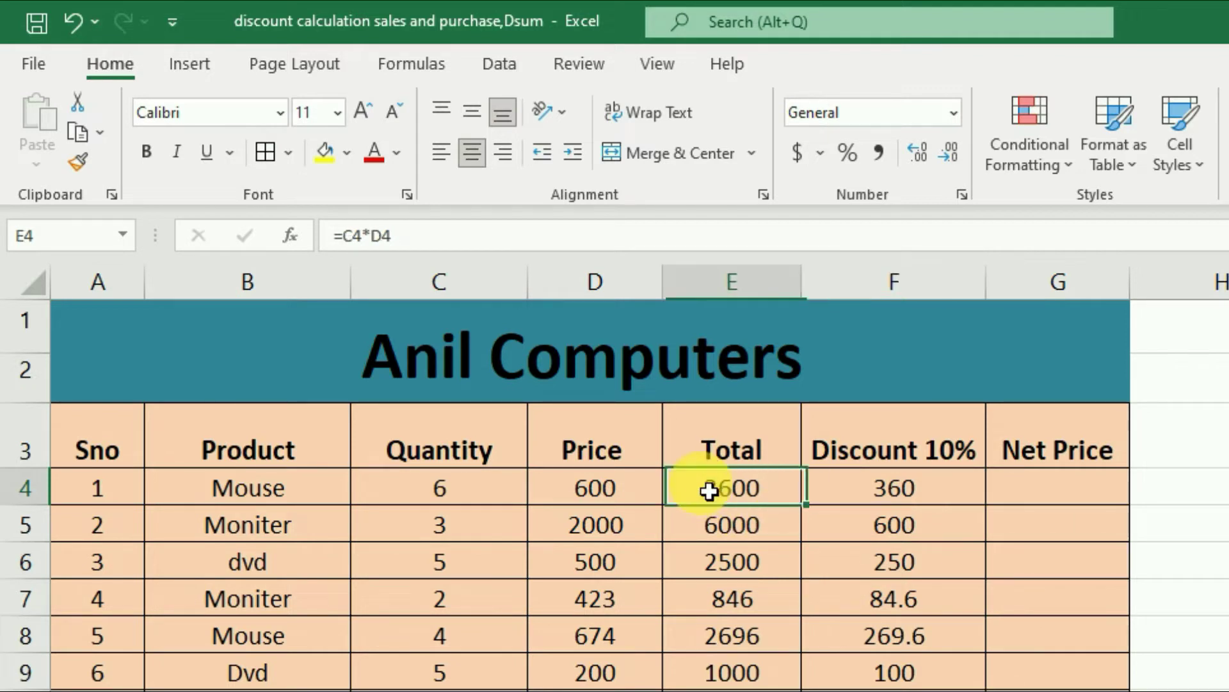
left_click(941, 496)
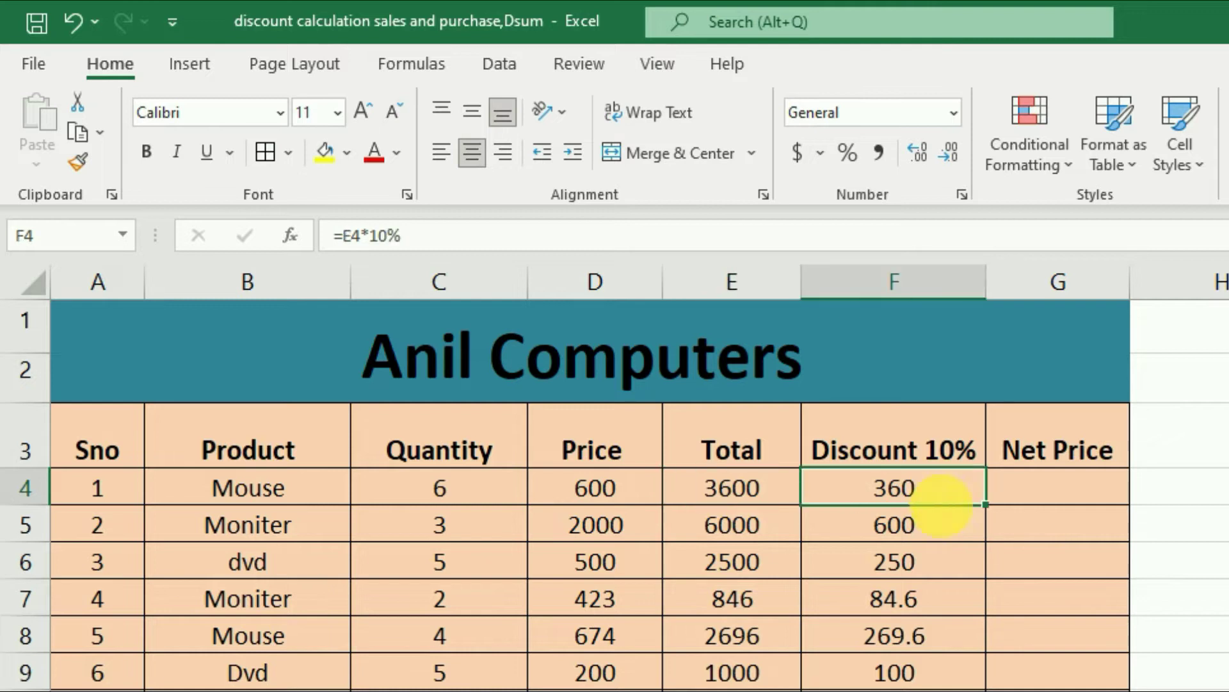
left_click(1092, 494)
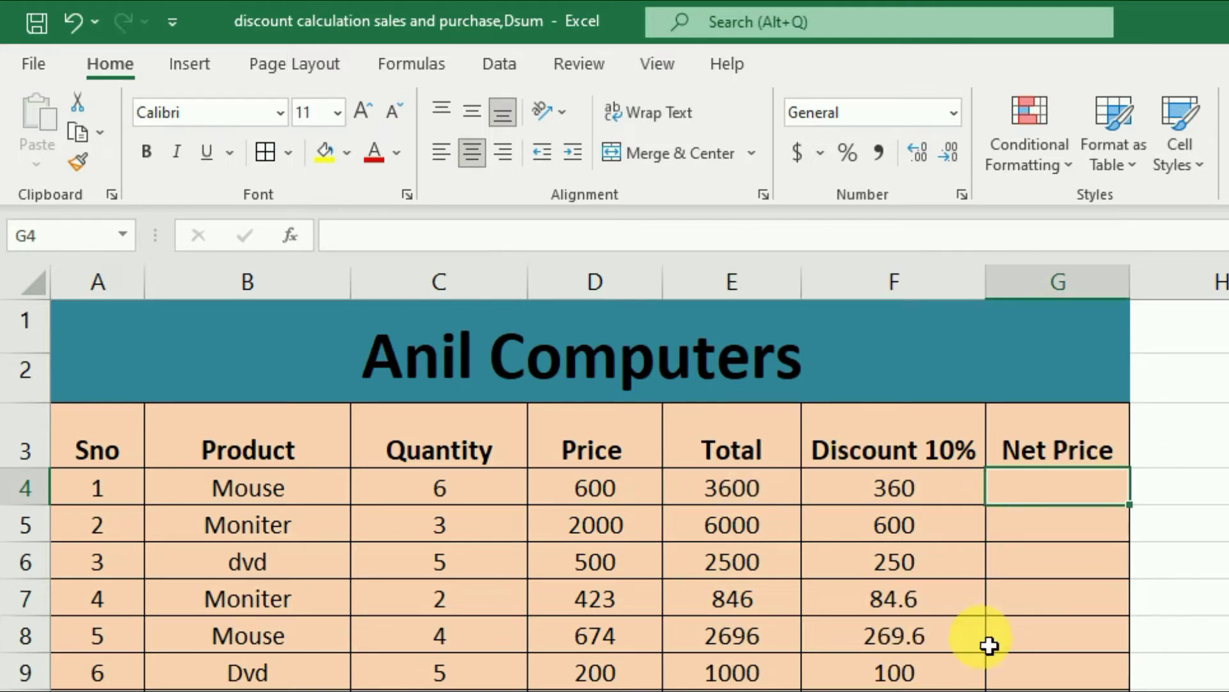
Step: Enter =E4-F4 in G4, giving a Net Price of 3240
type("=")
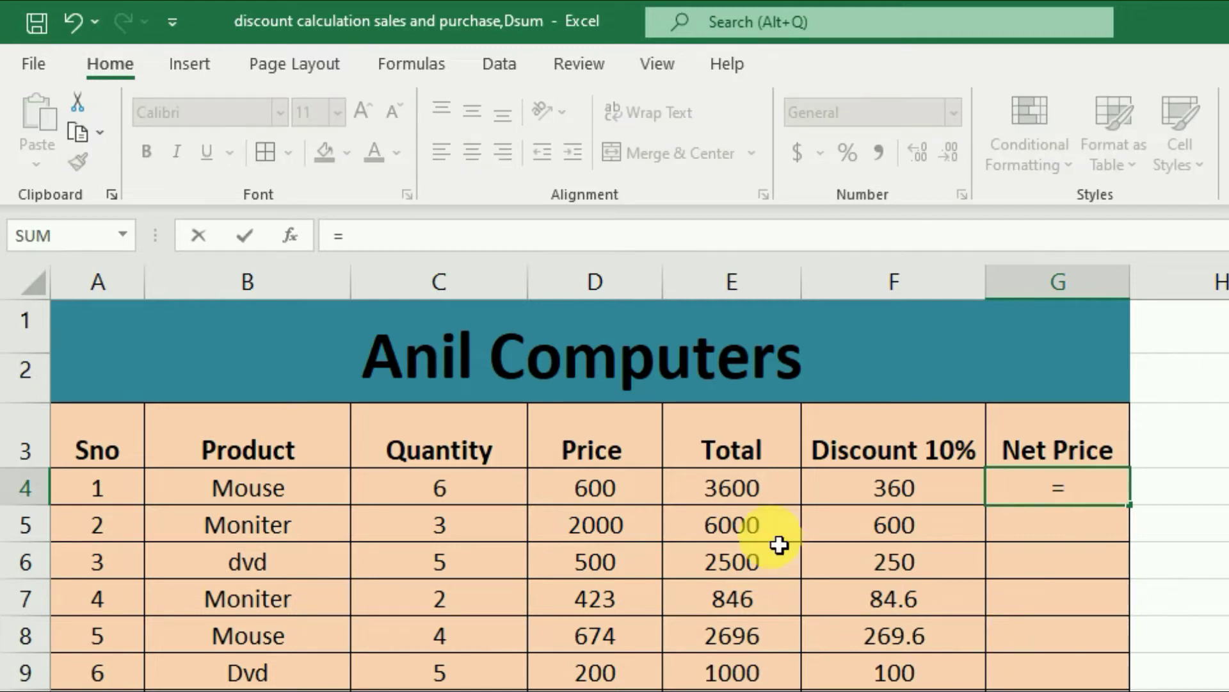
left_click(720, 497)
type("-")
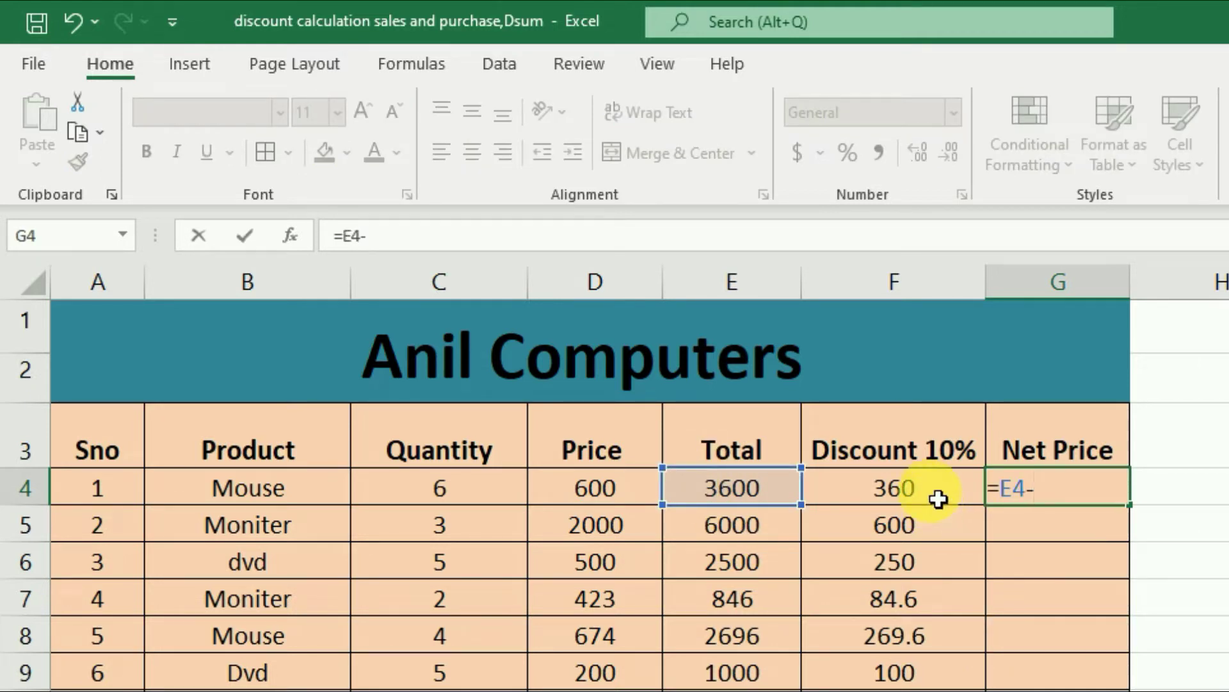
left_click(938, 499)
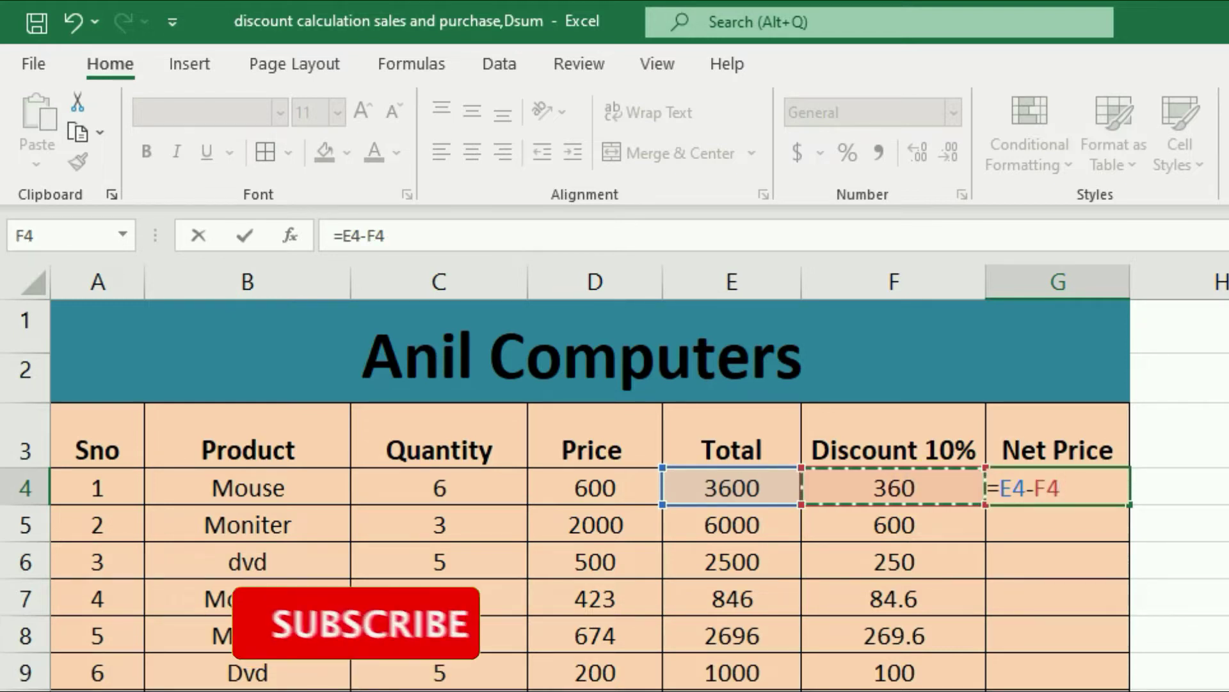
key("Return")
left_click(1055, 496)
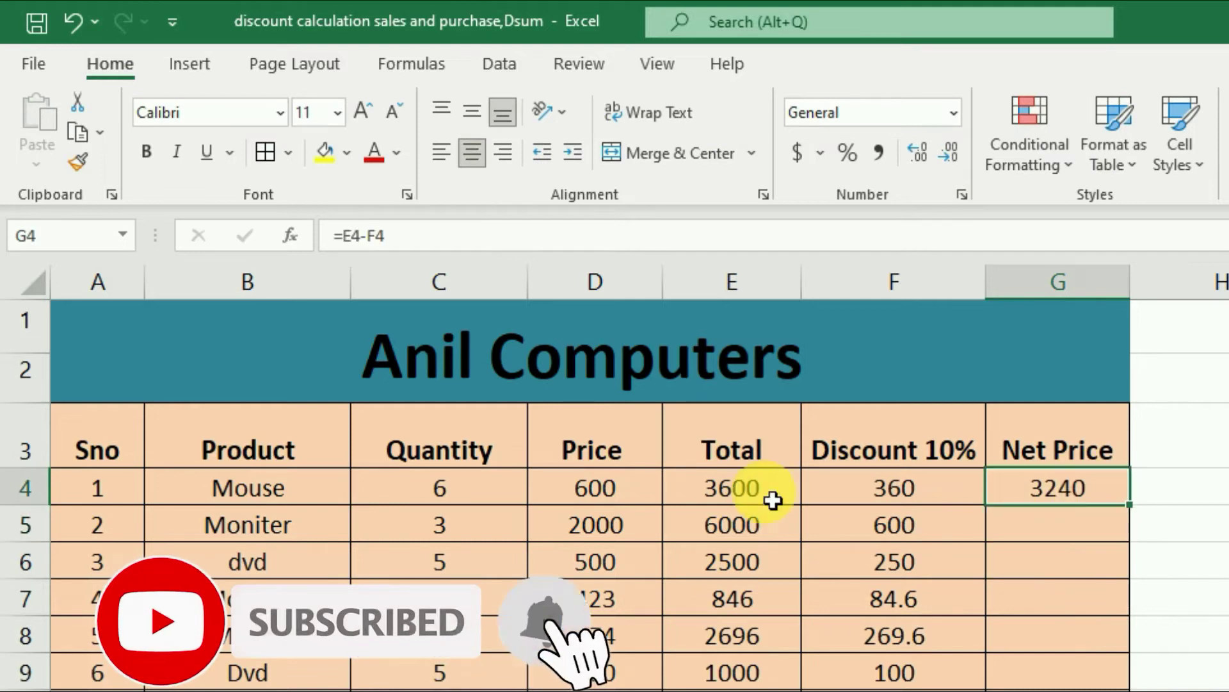
left_click(747, 488)
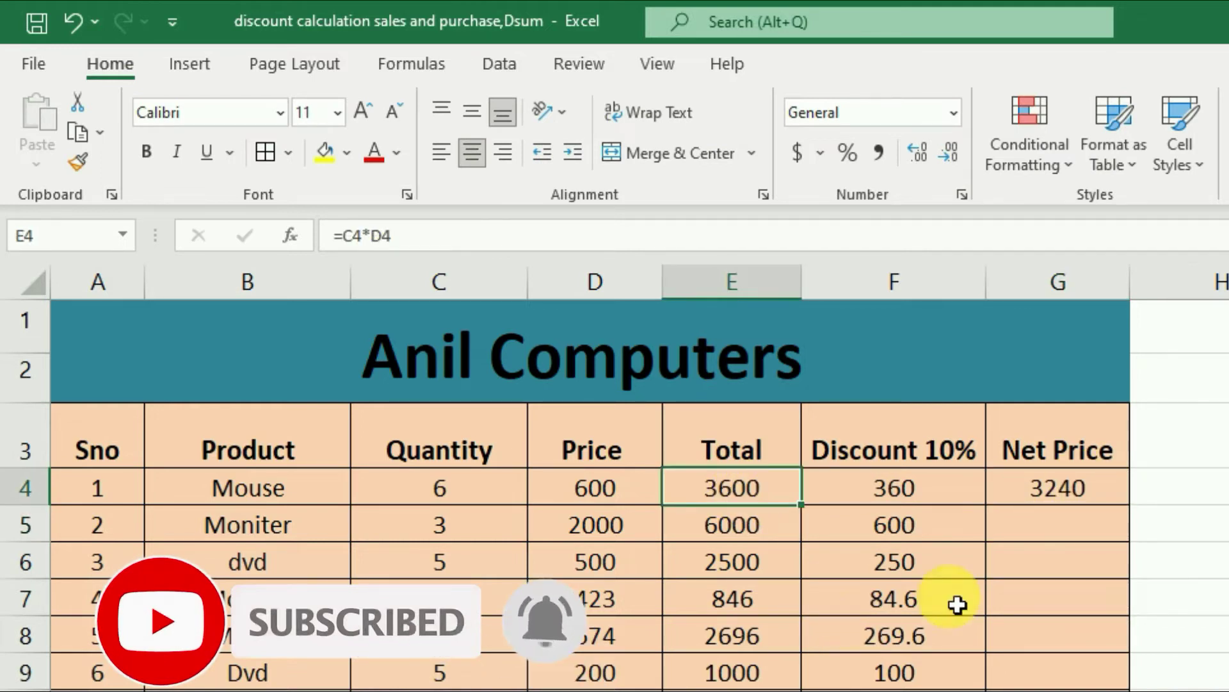
Step: Fill the Net Price formula down, giving 5400, 2250, 761.4, 2426.4 and 900
left_click(1068, 501)
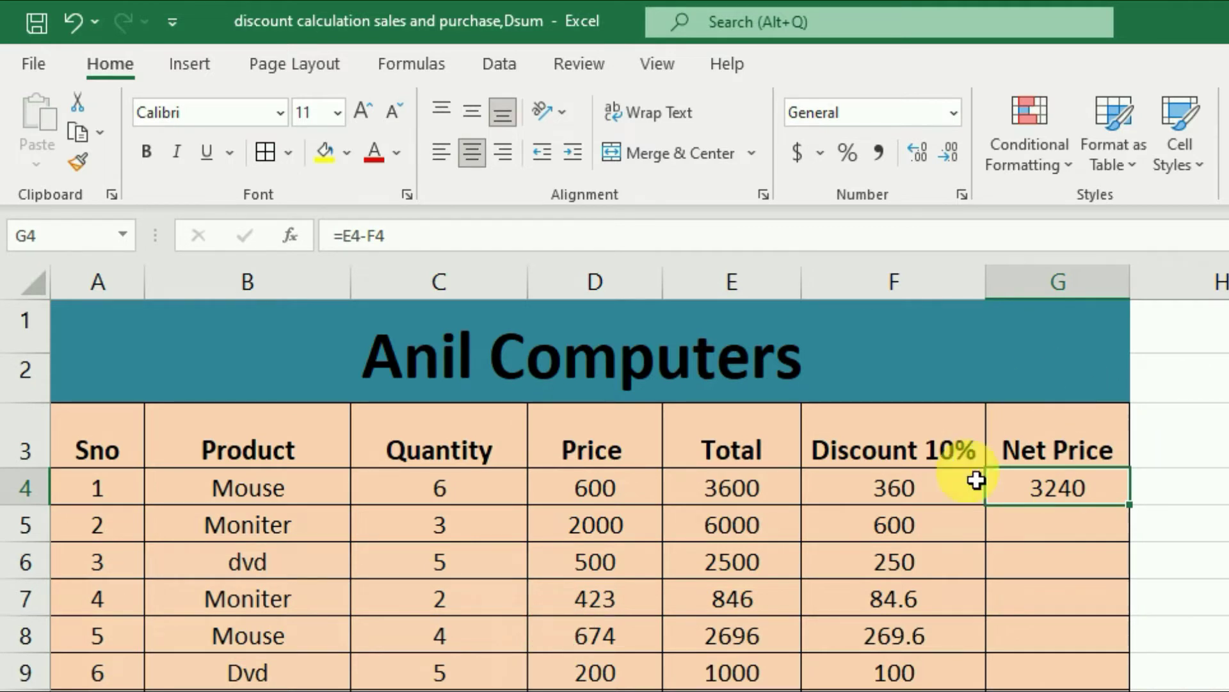
double_click(1145, 514)
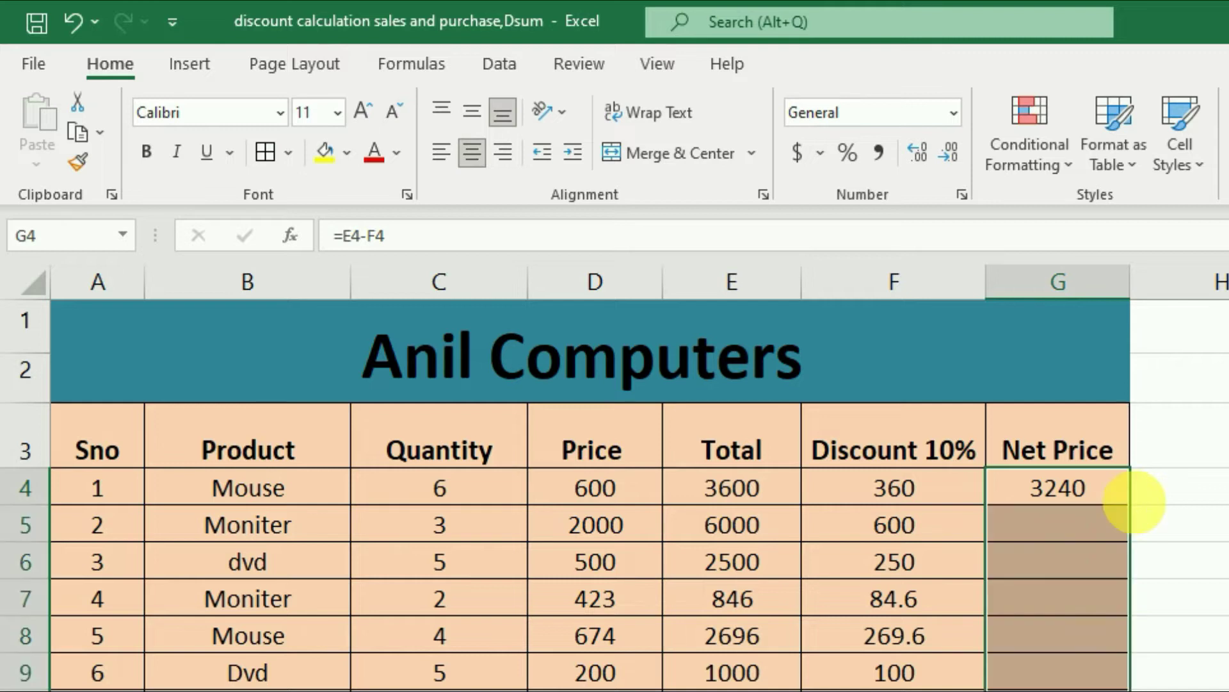
left_click(1052, 636)
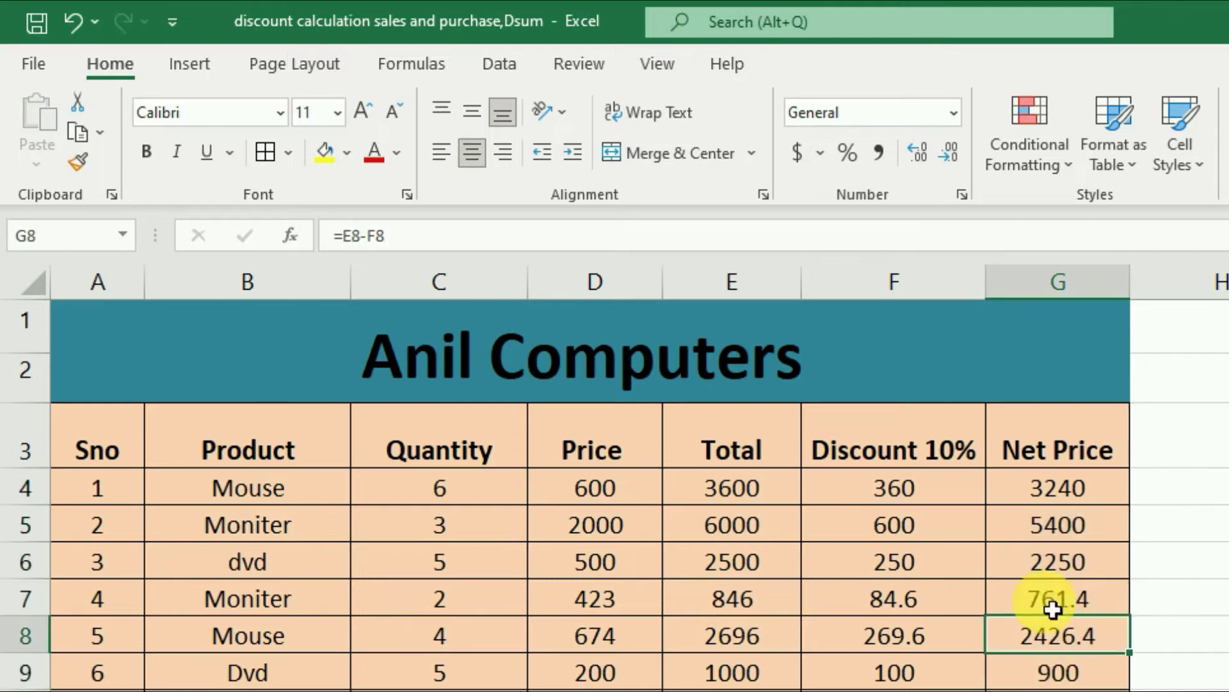
left_click(1054, 493)
left_click(1073, 636)
key("ctrl+Down")
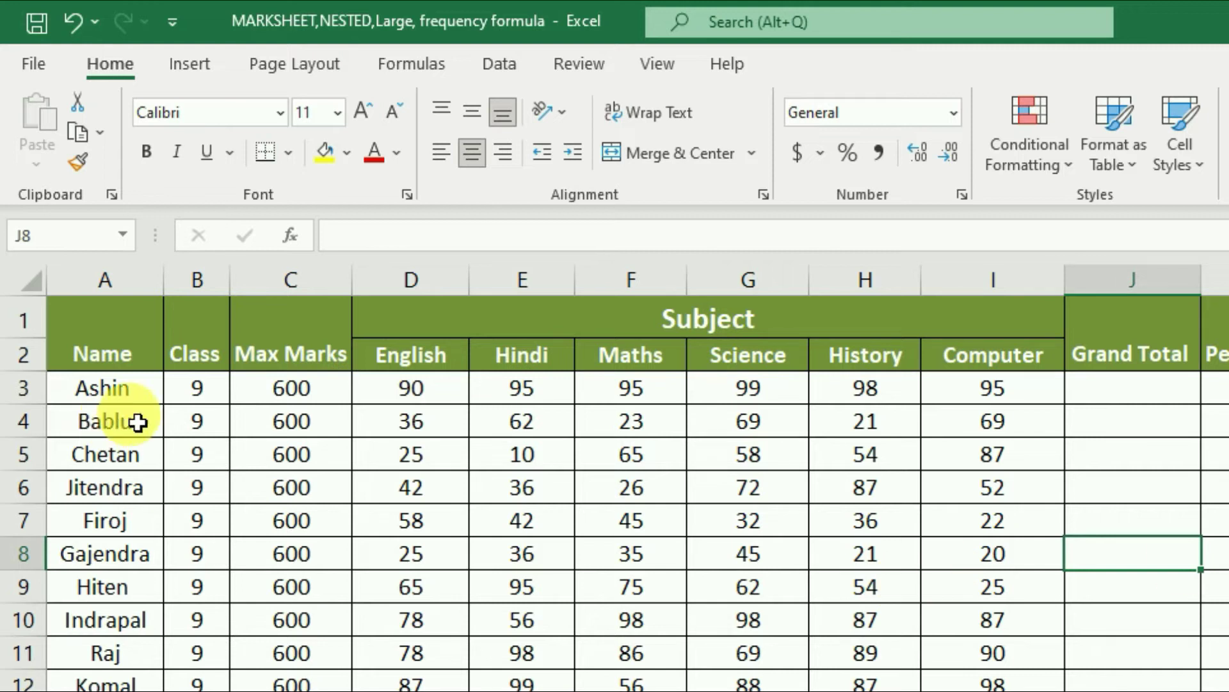
Step: Go over the 600 Max Marks and the first student's subject marks
left_click(295, 390)
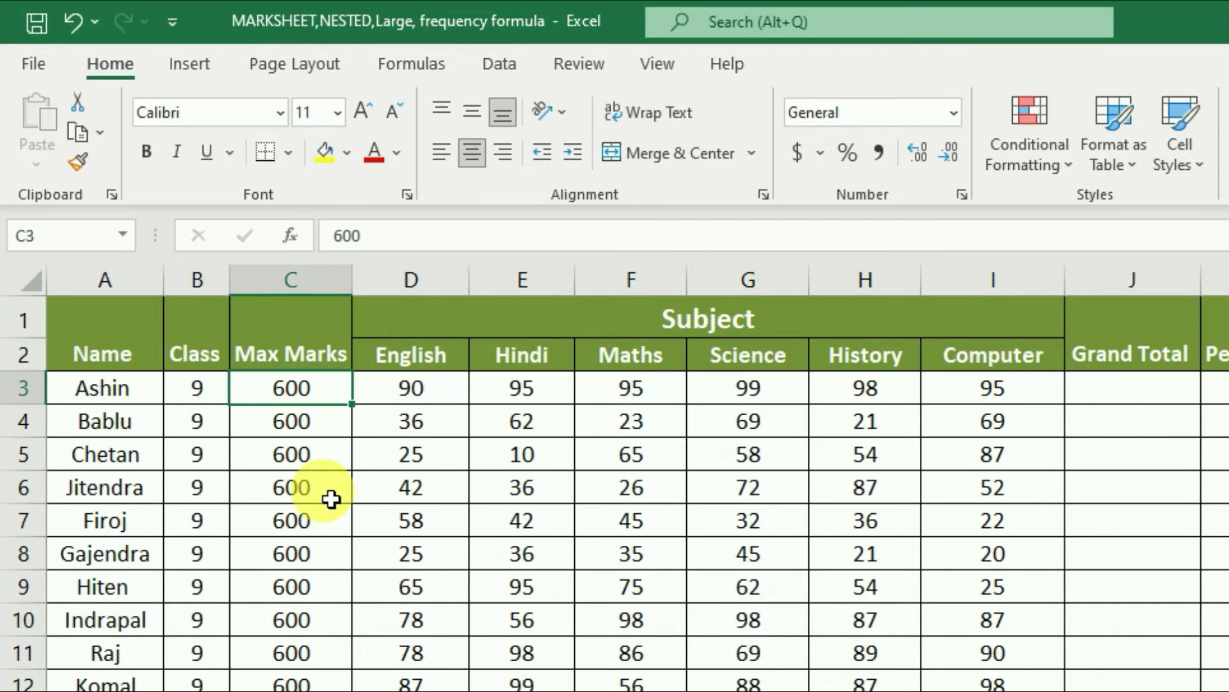
left_click(448, 401)
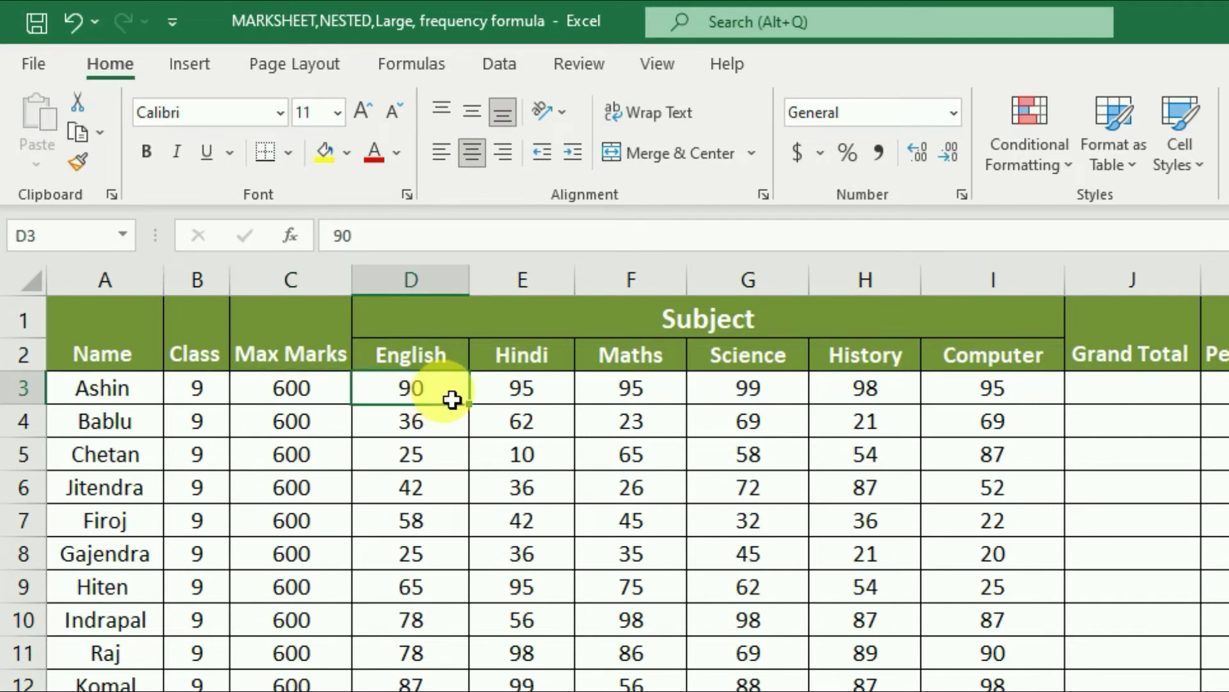
left_click(544, 393)
left_click(616, 394)
left_click(761, 394)
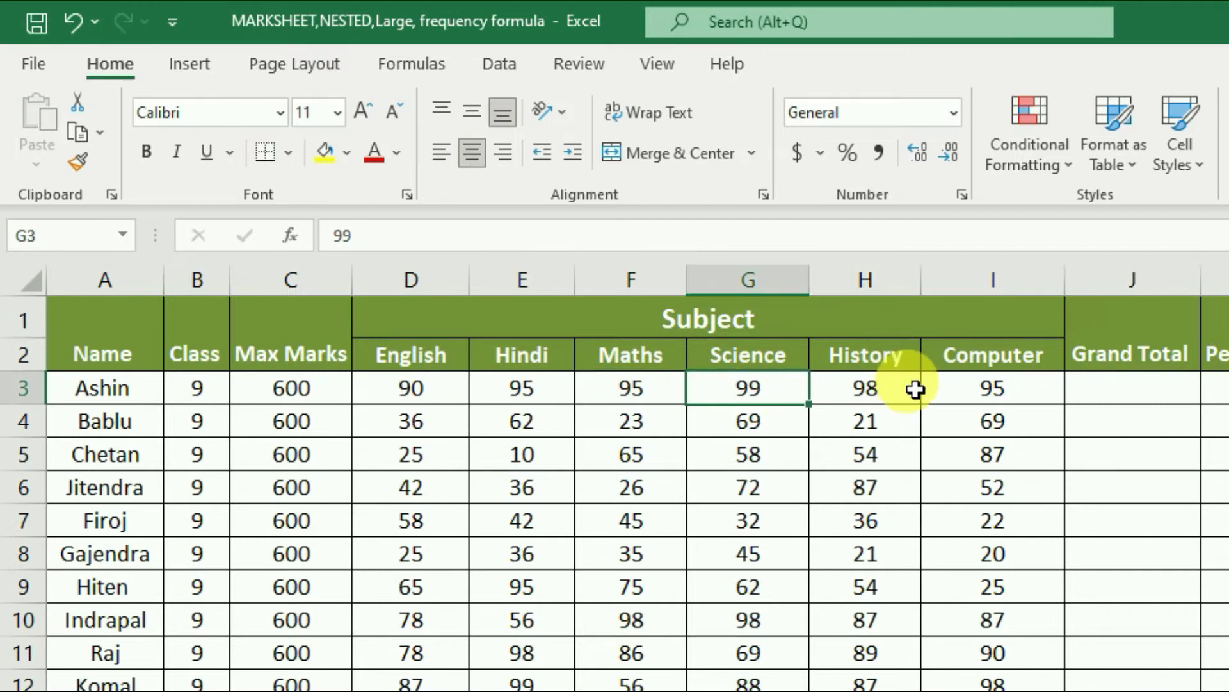
left_click(891, 397)
left_click(1002, 399)
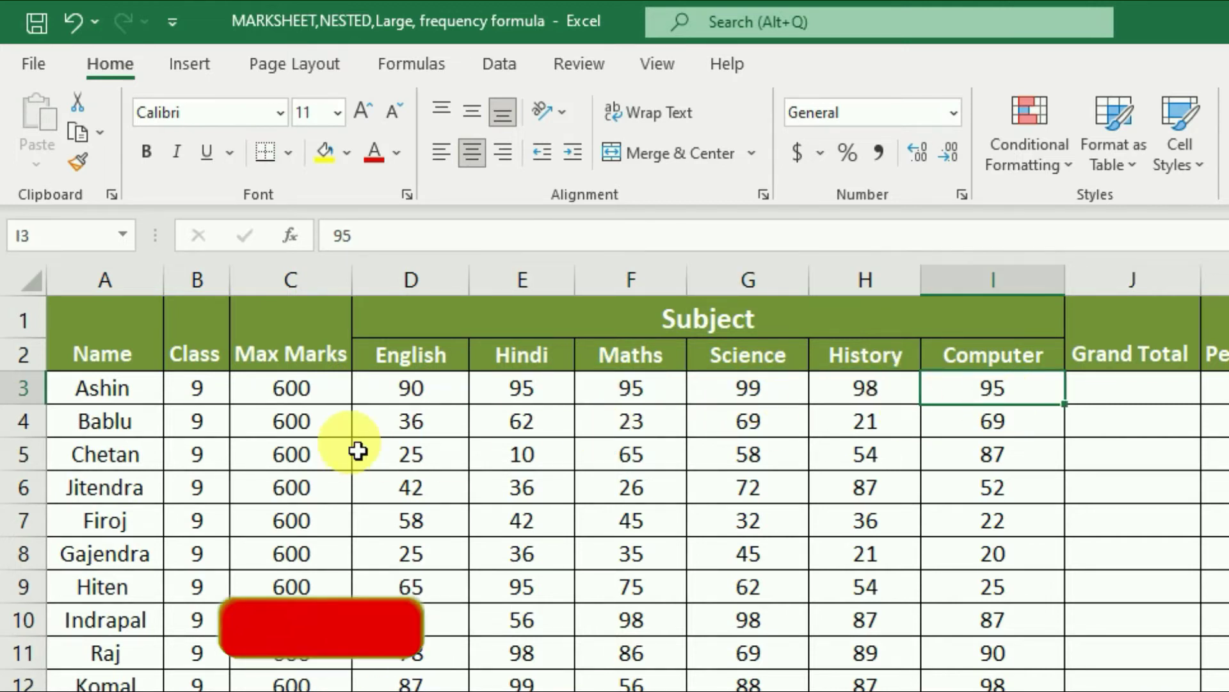
left_click(432, 397)
left_click(659, 390)
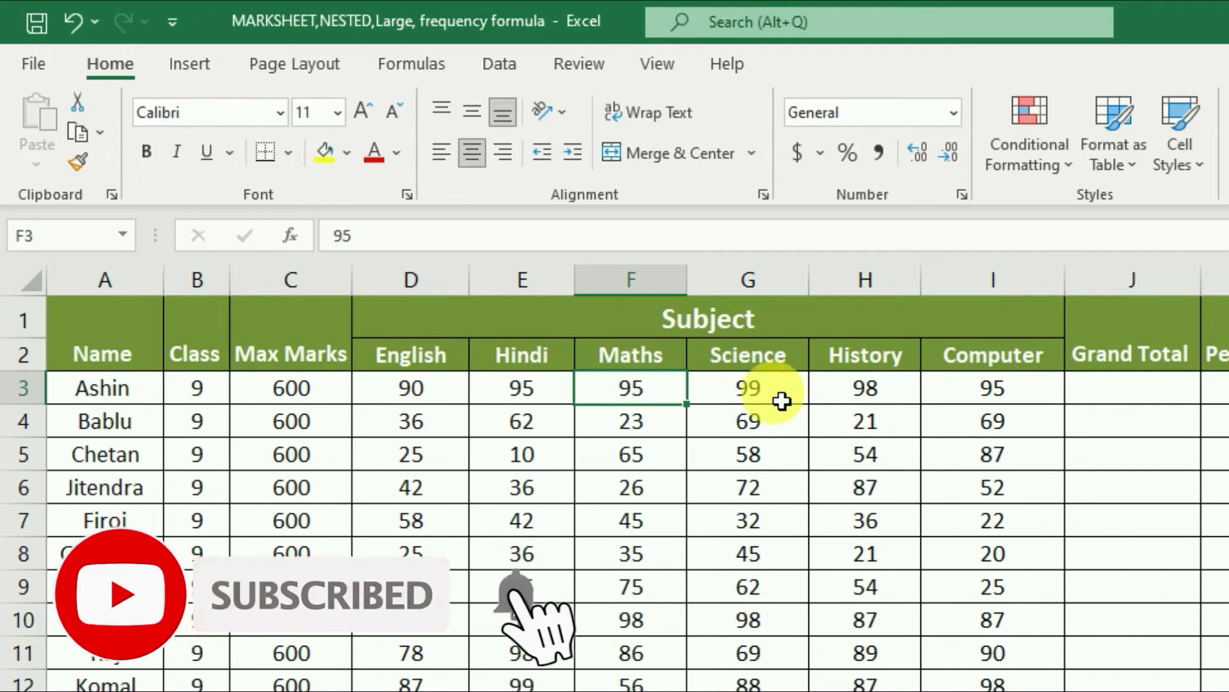
left_click(783, 399)
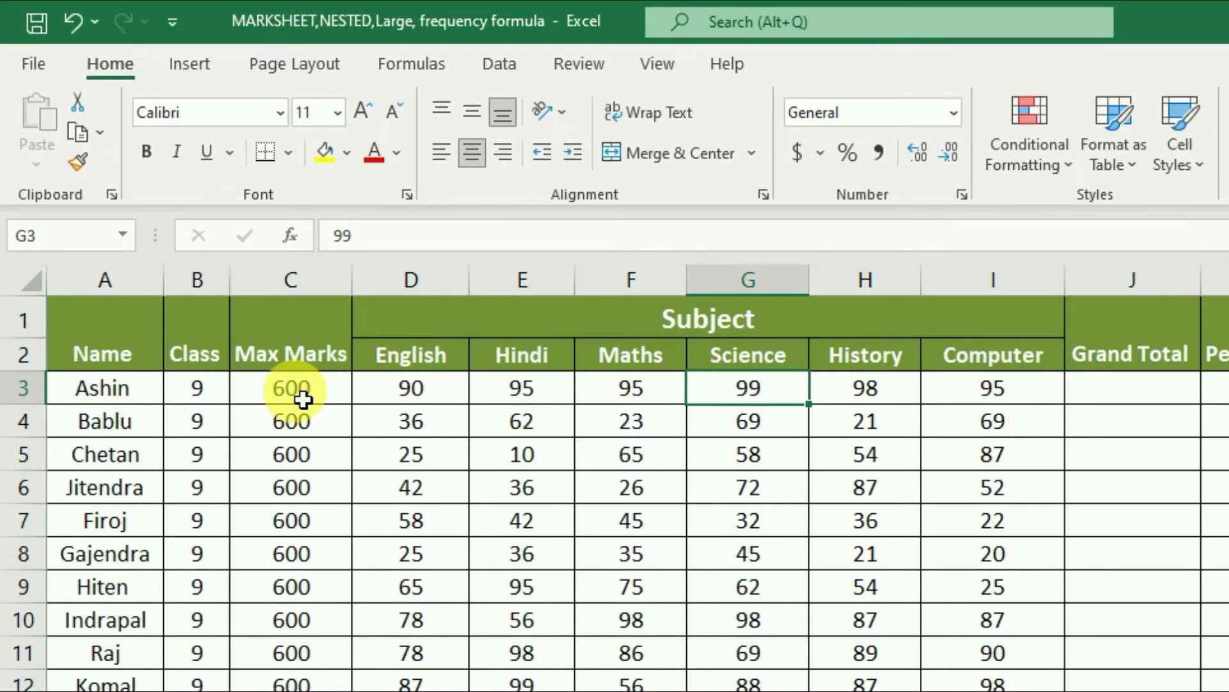
Step: Highlight the English-to-Computer marks to be summed and select Grand Total cell J3
left_click(632, 390)
left_click(559, 402)
left_click(747, 392)
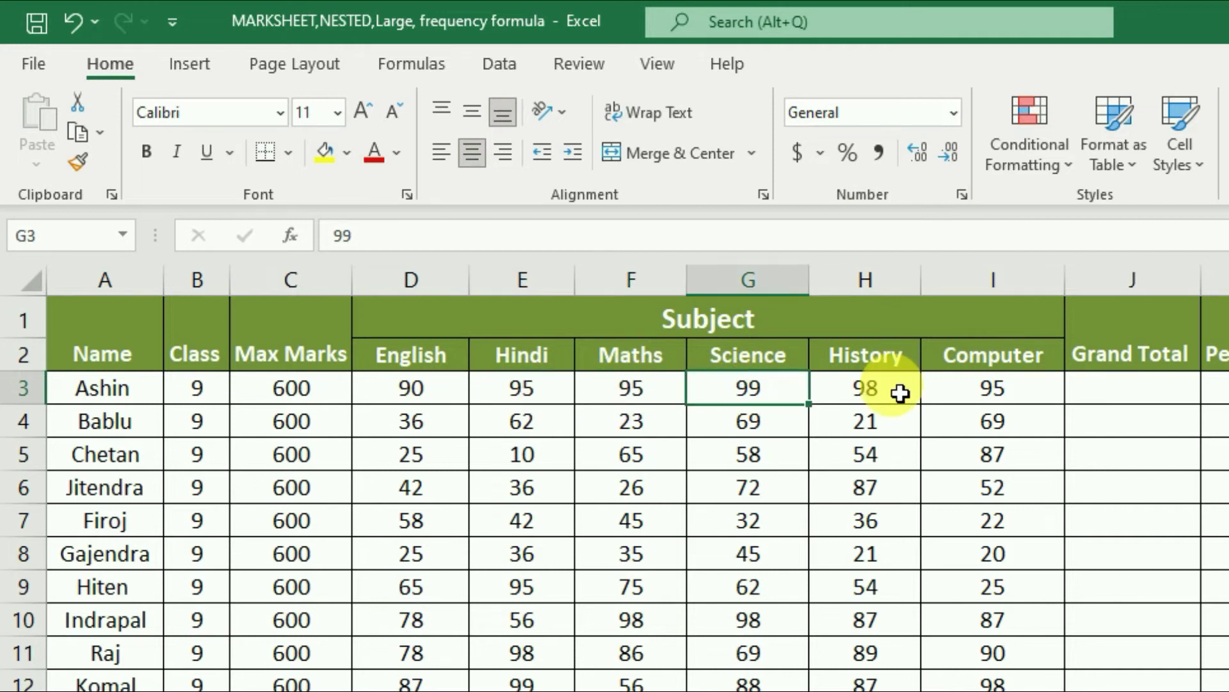
left_click(896, 390)
left_click(960, 388)
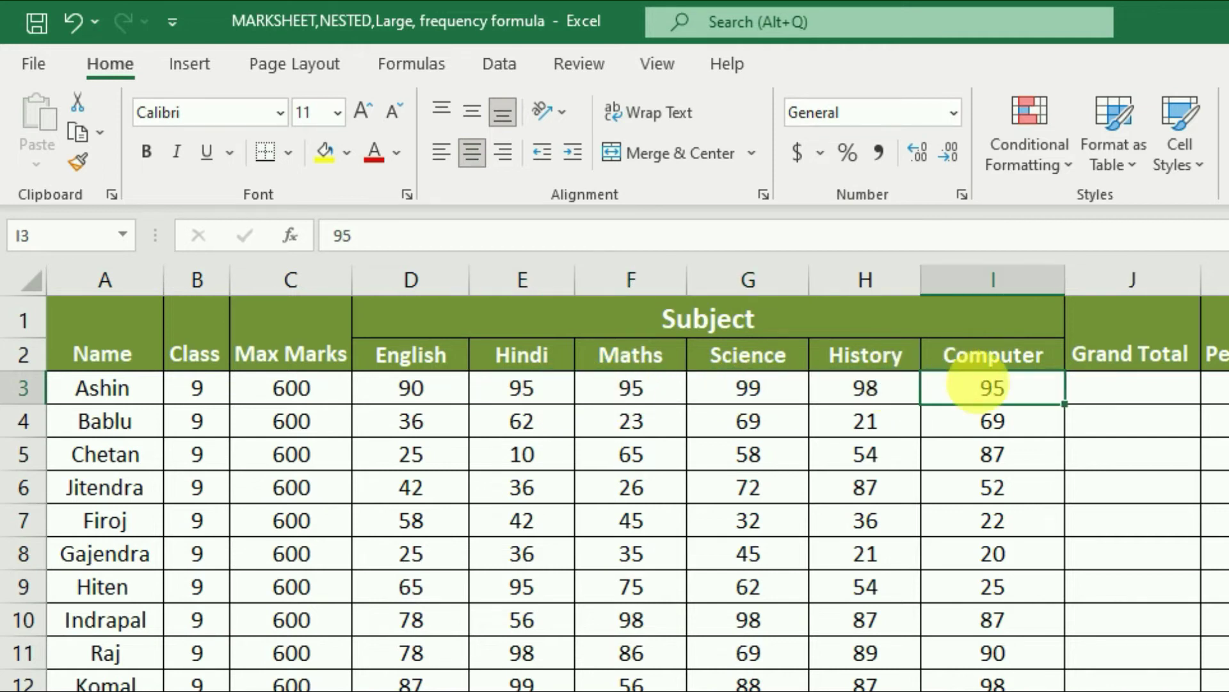
left_click(1162, 398)
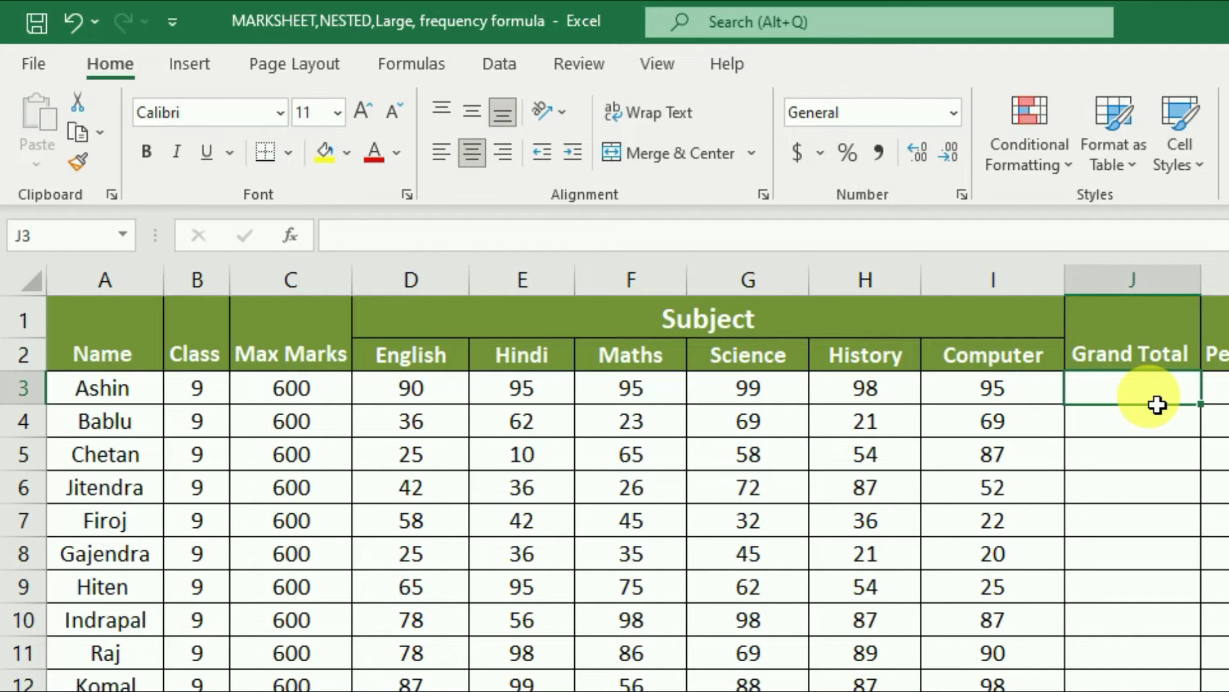
Step: Enter =sum(D3:I3) in J3 to total the first student's marks
type("=sum(")
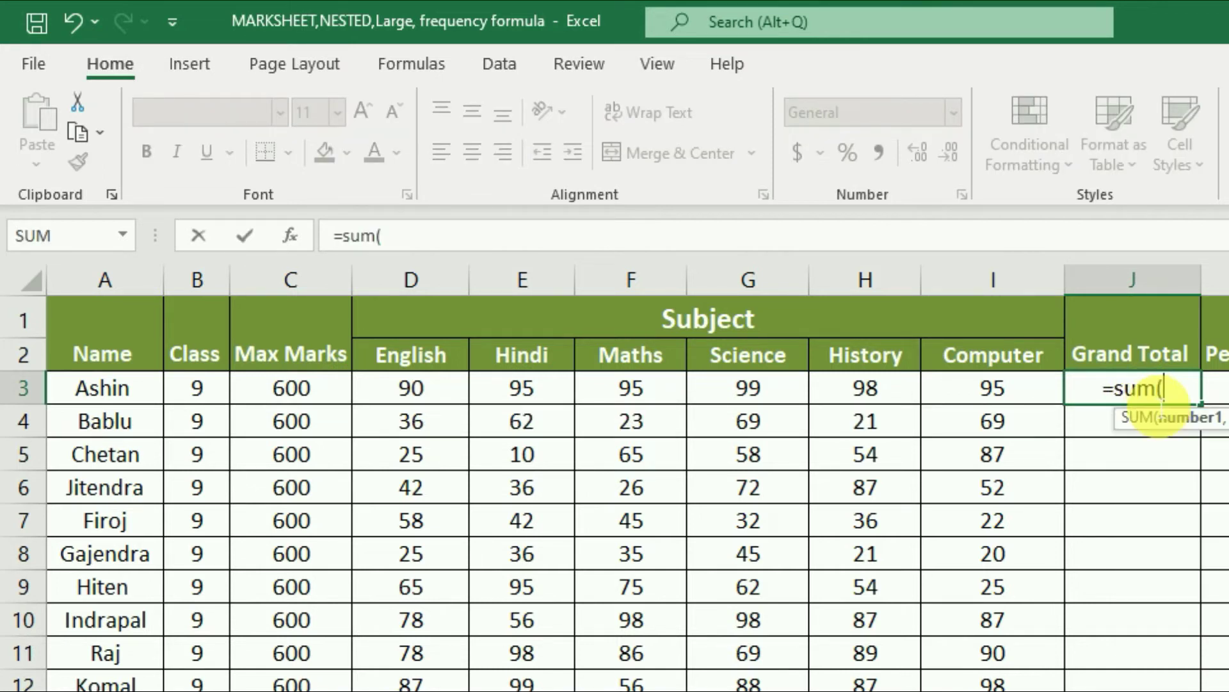
left_click_drag(409, 387, 980, 393)
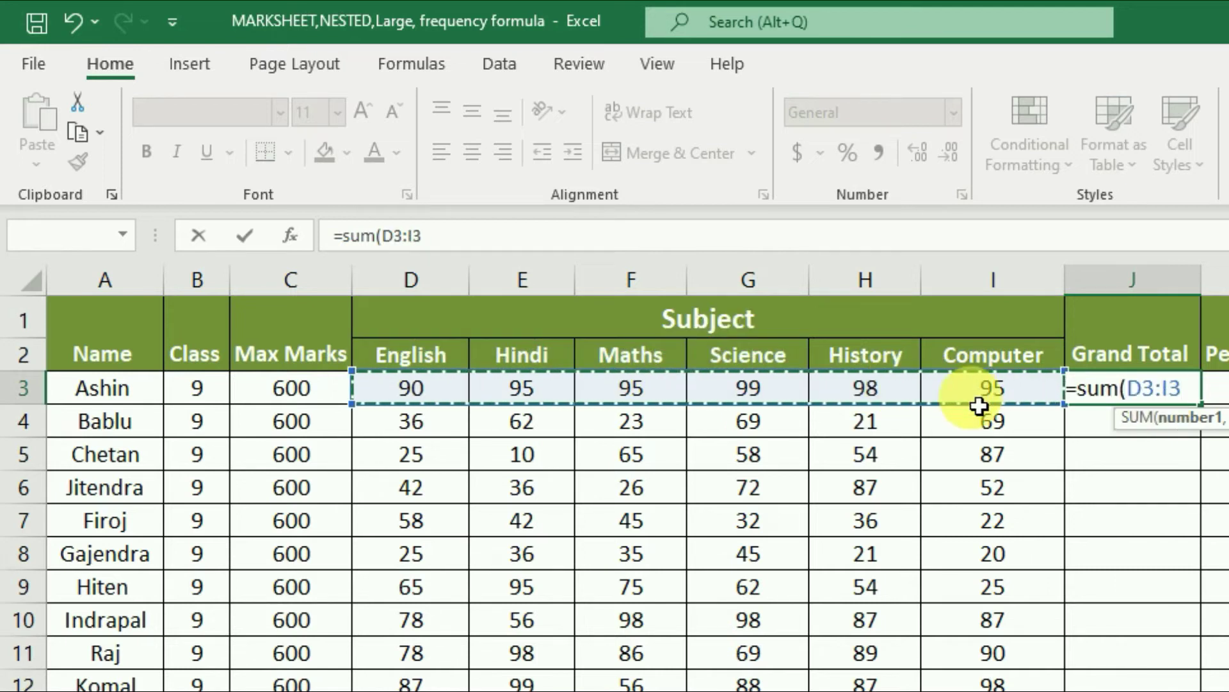
type(")")
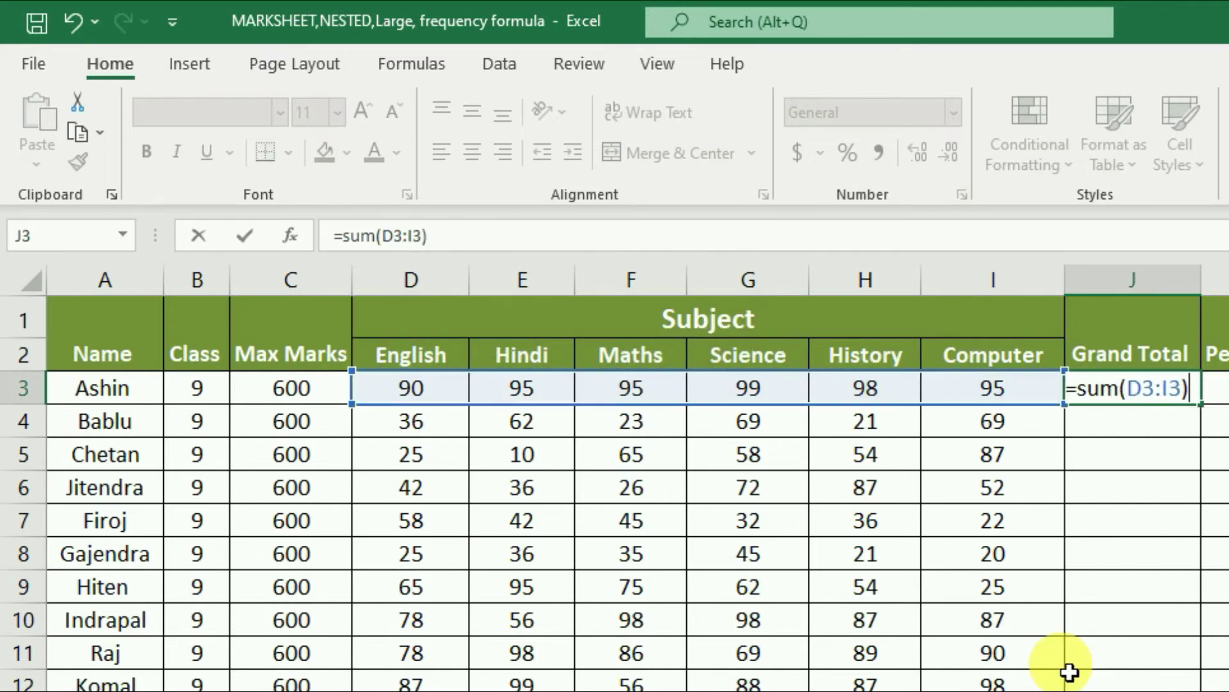
key("Return")
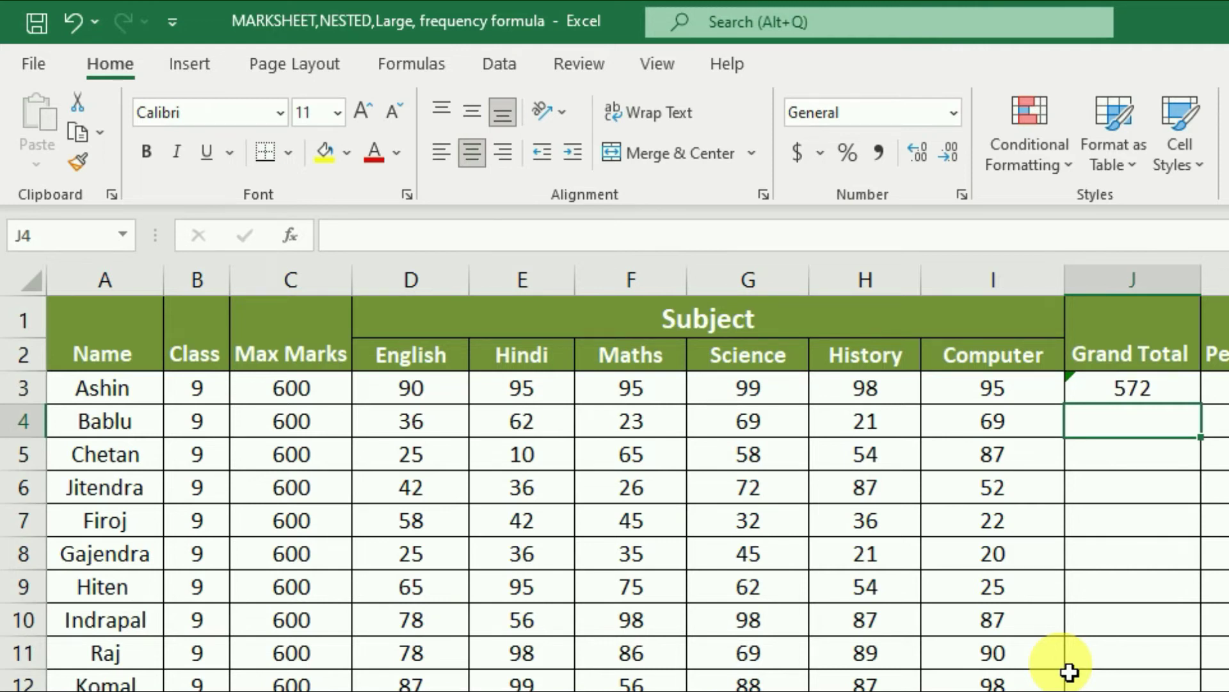
Step: Enter =J3*100/600 in K3, giving a percentage of 95.333333
type("=")
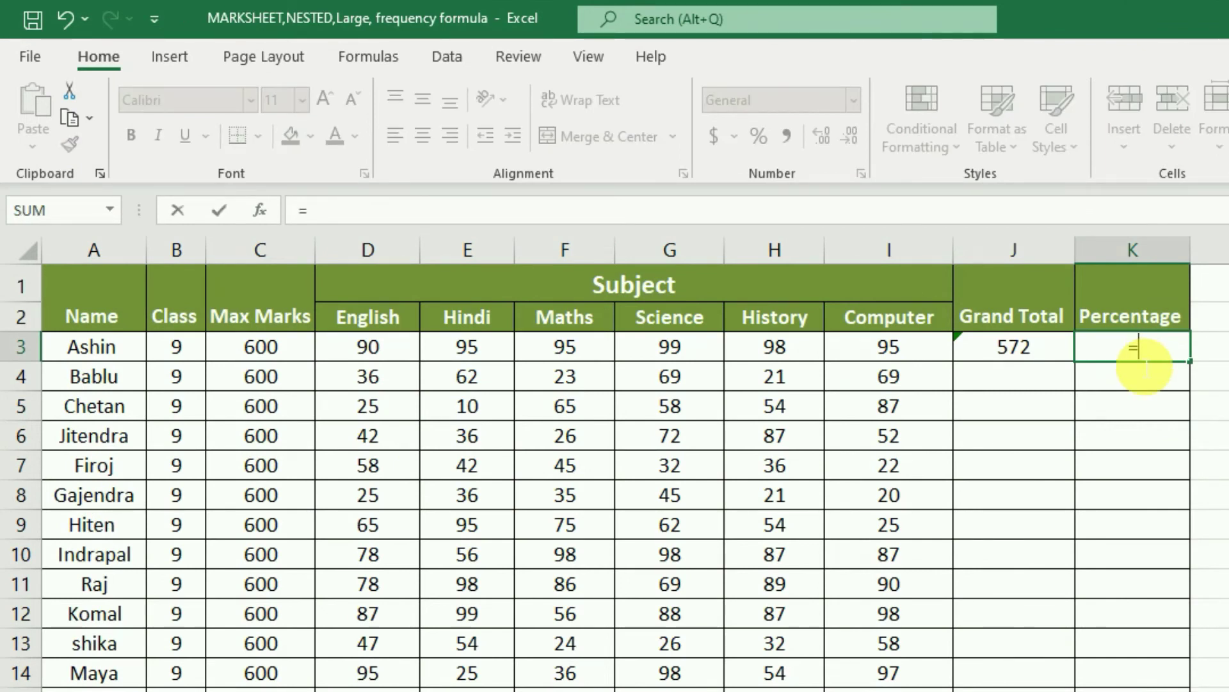
left_click(1023, 347)
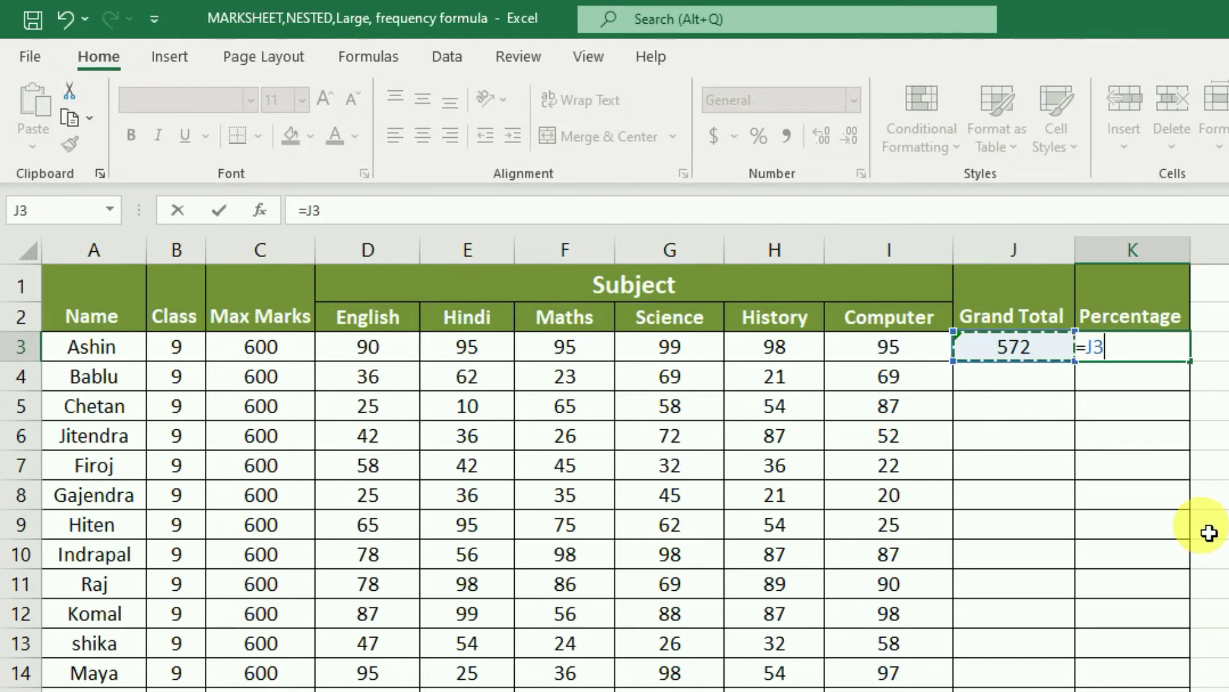
type("*")
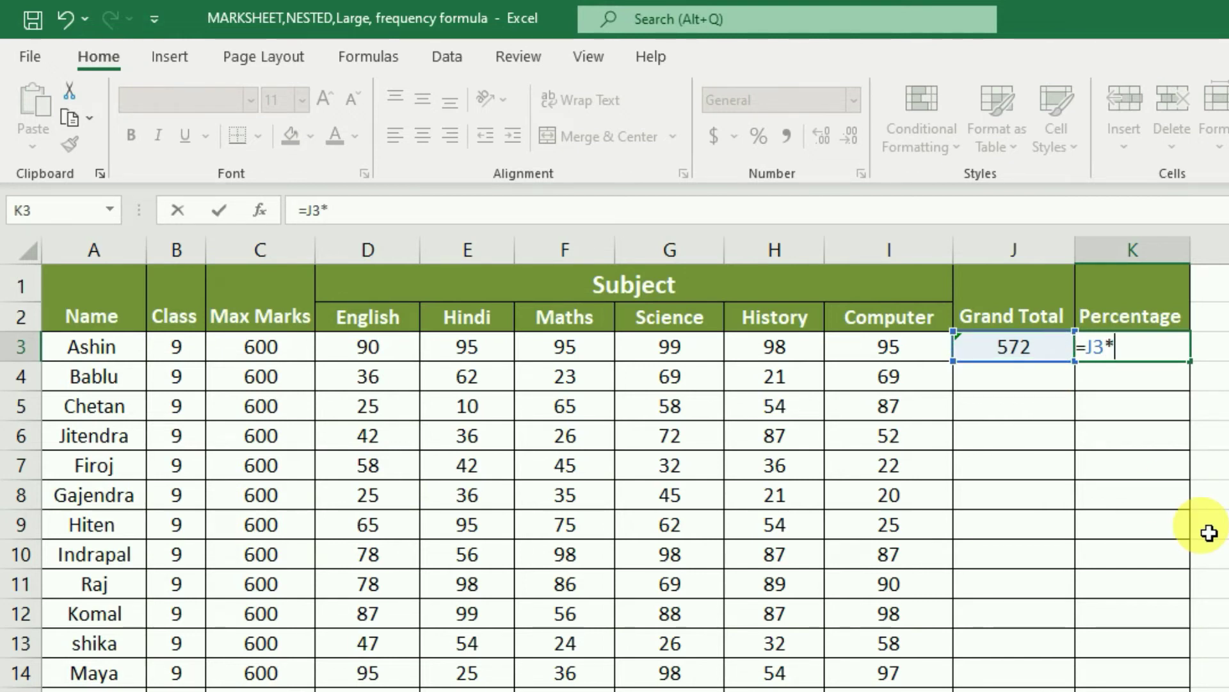
type("100")
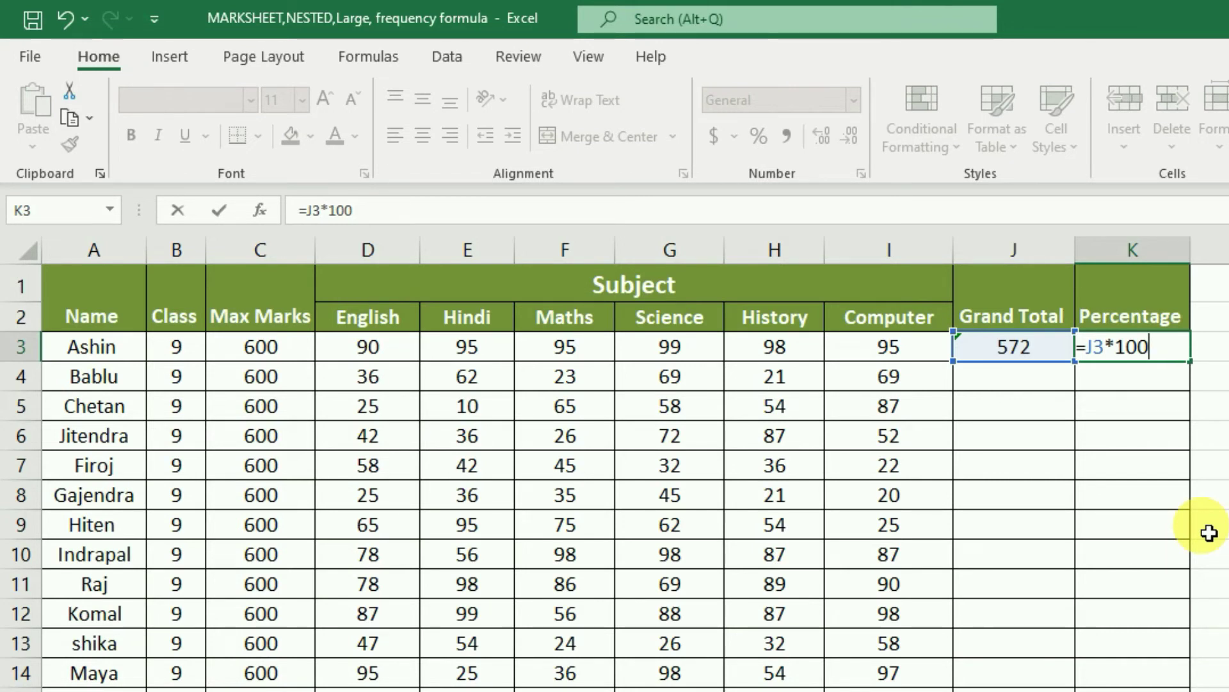
type("/600")
key("Return")
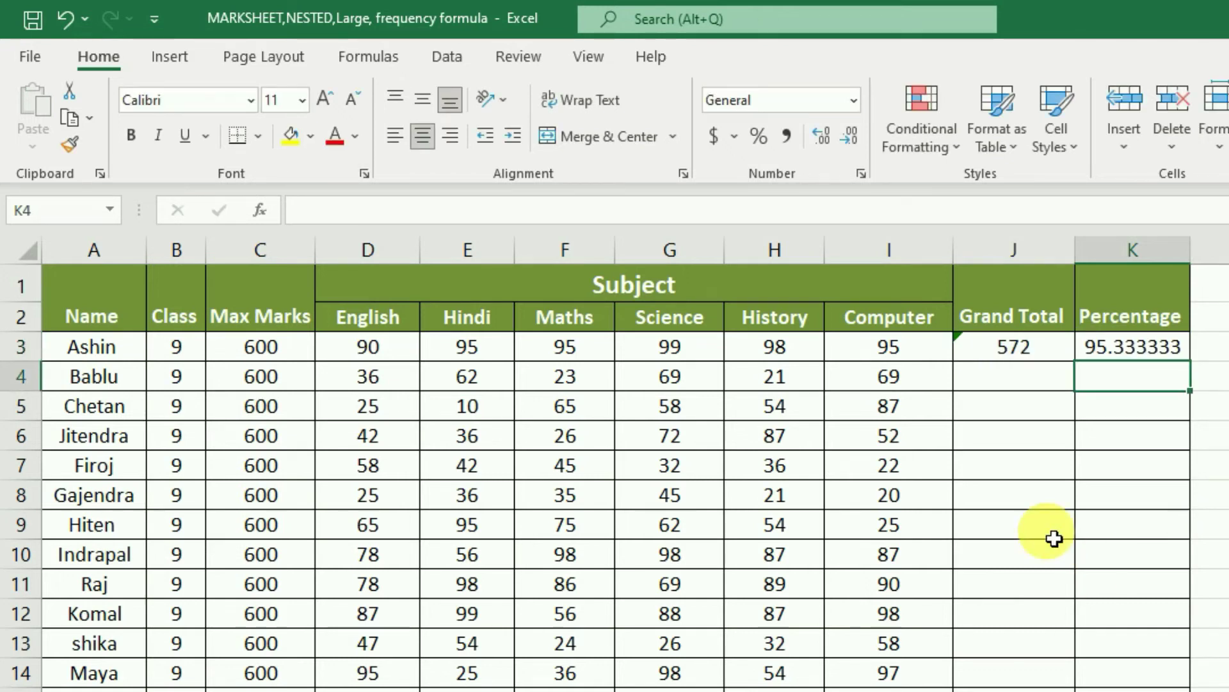
left_click(1045, 354)
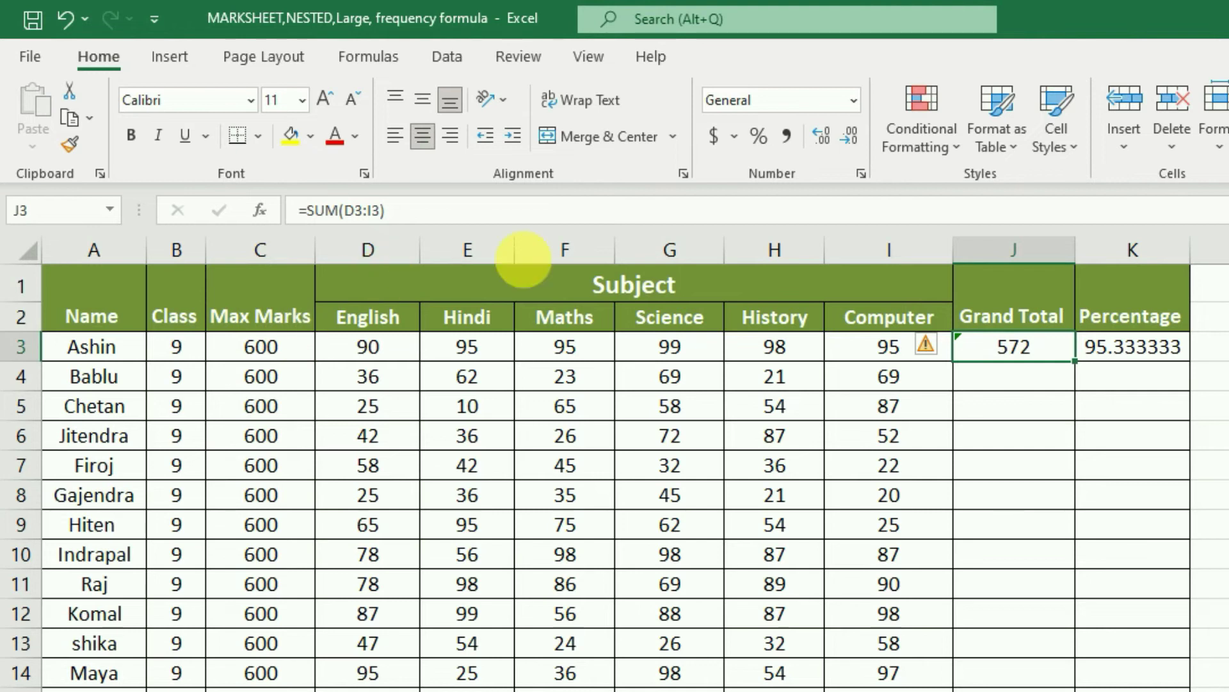
Step: Copy =SUM(D3:I3) down column J to J14, giving totals 280, 299, 315, 235 and more
left_click(1162, 346)
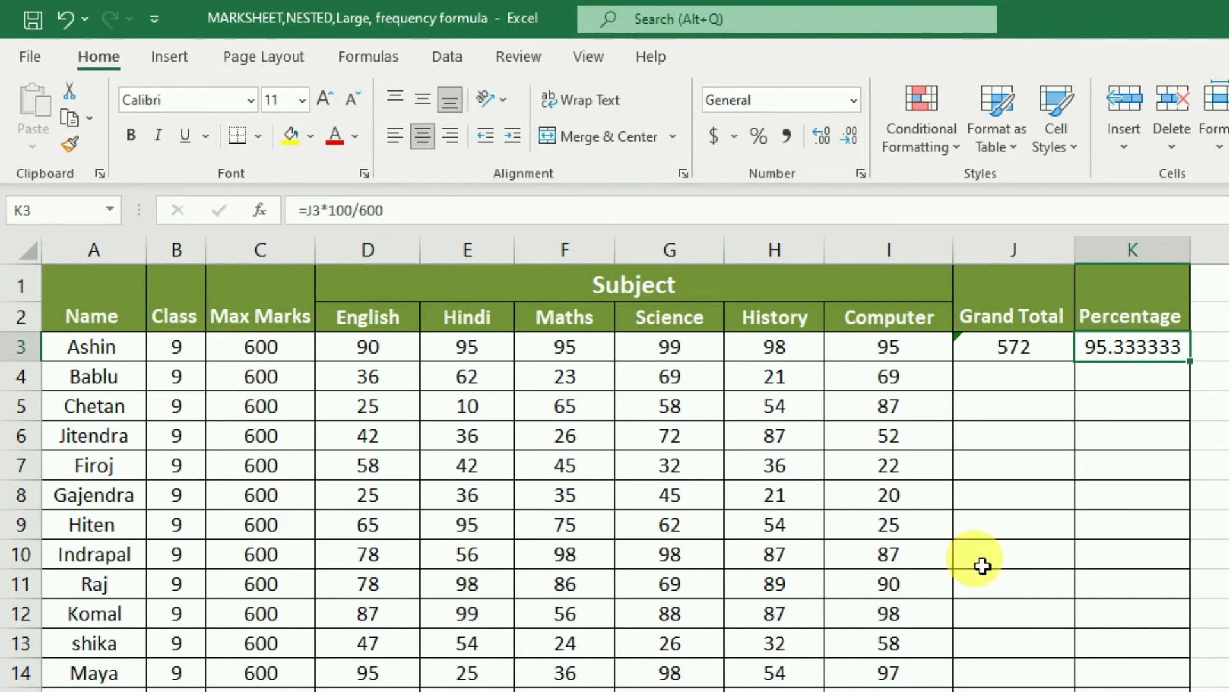
left_click(1011, 348)
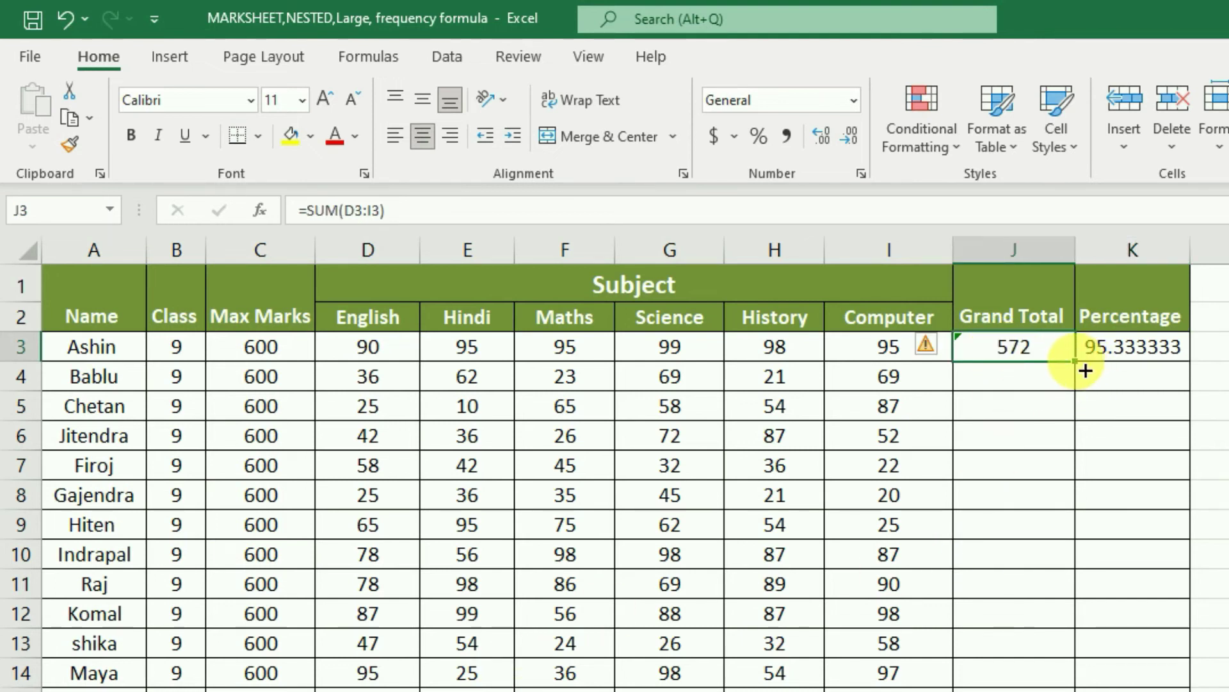
left_click_drag(1084, 370, 1084, 387)
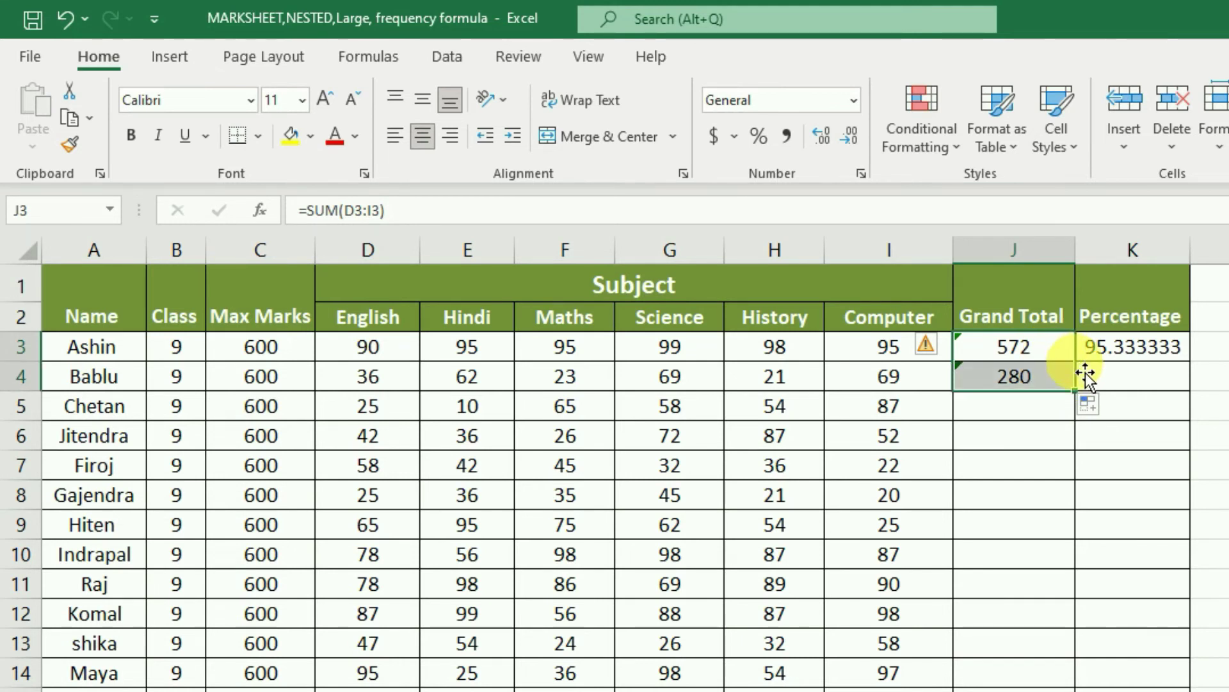
double_click(1077, 390)
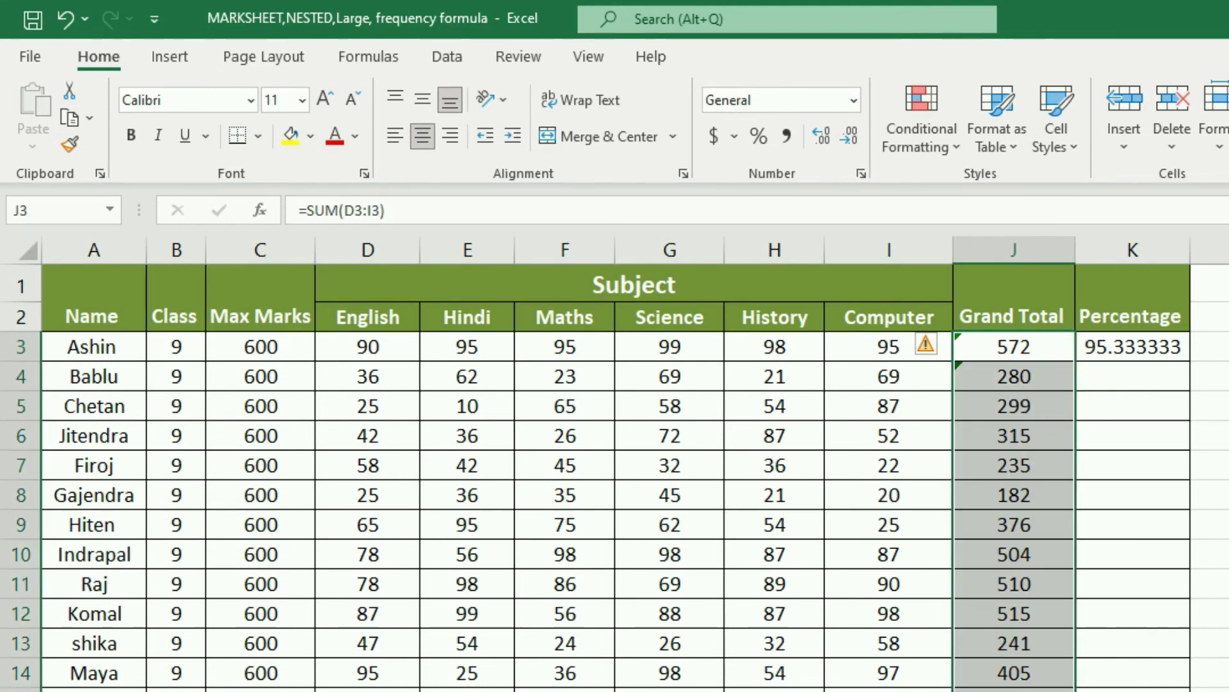
key("ctrl+Down")
key("Up")
key("Up")
key("Up")
key("Up")
key("Up")
key("Up")
key("Up")
key("Up")
key("Up")
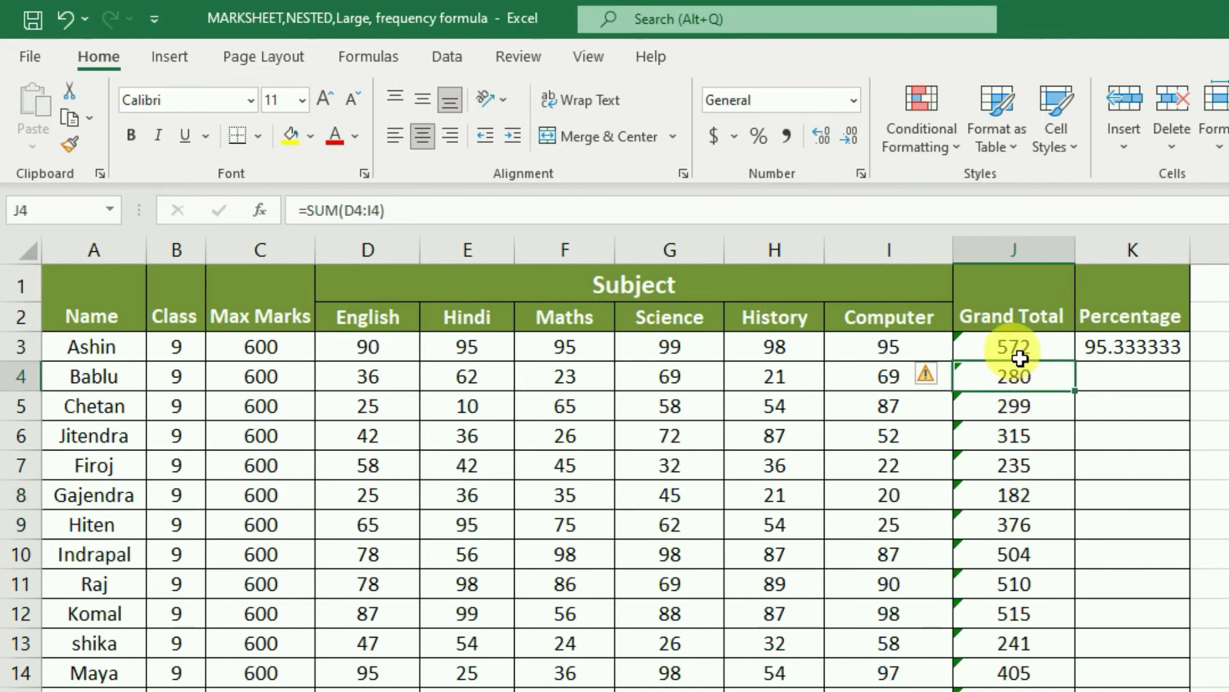
key("Up")
left_click(1153, 347)
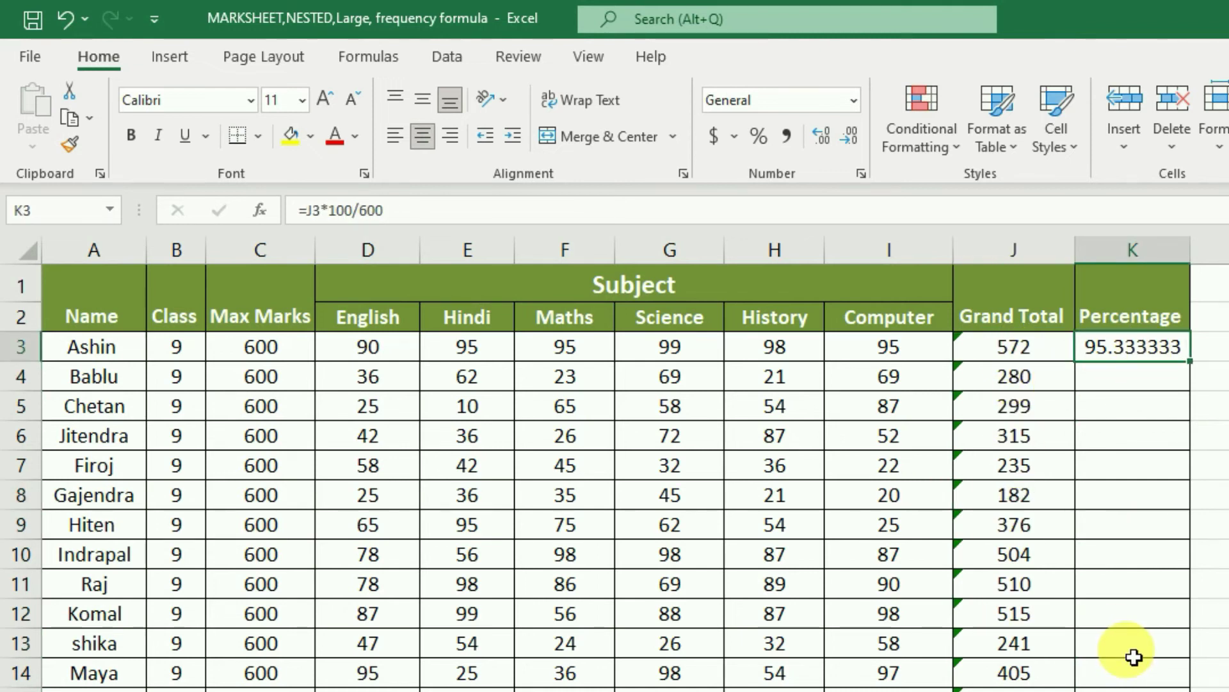
Step: Copy the J3*100/600 percentage formula down column K to row 14, checking K12
double_click(1199, 372)
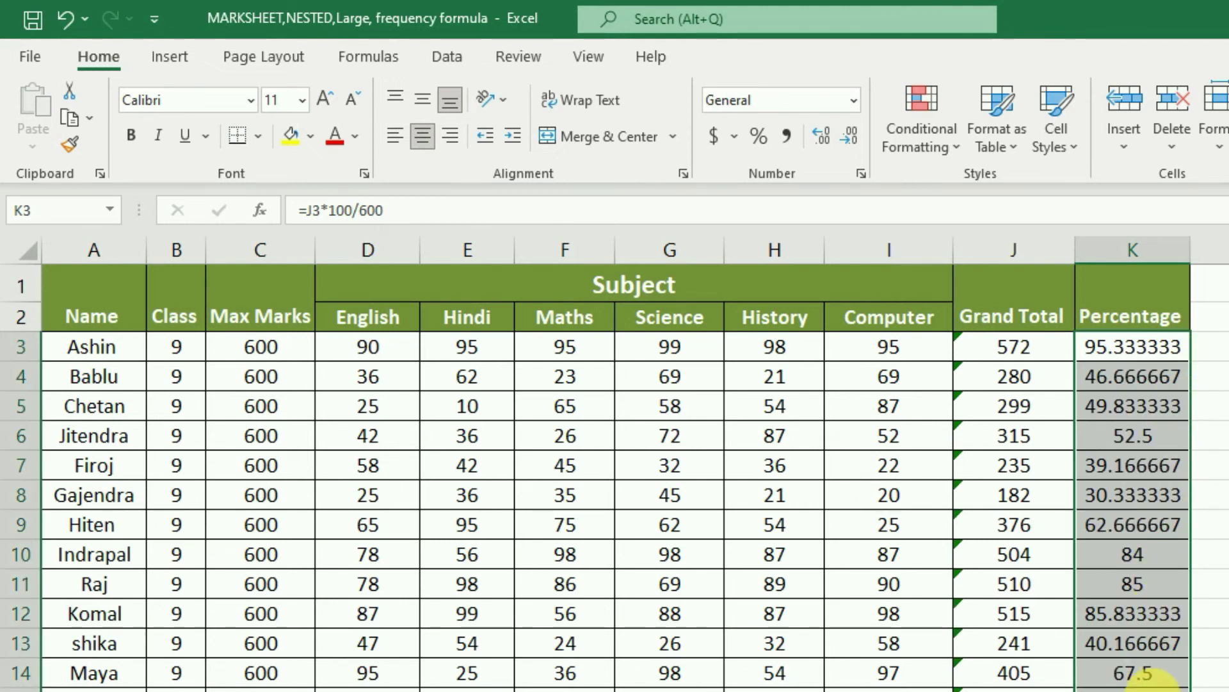
left_click(1153, 640)
left_click(1130, 613)
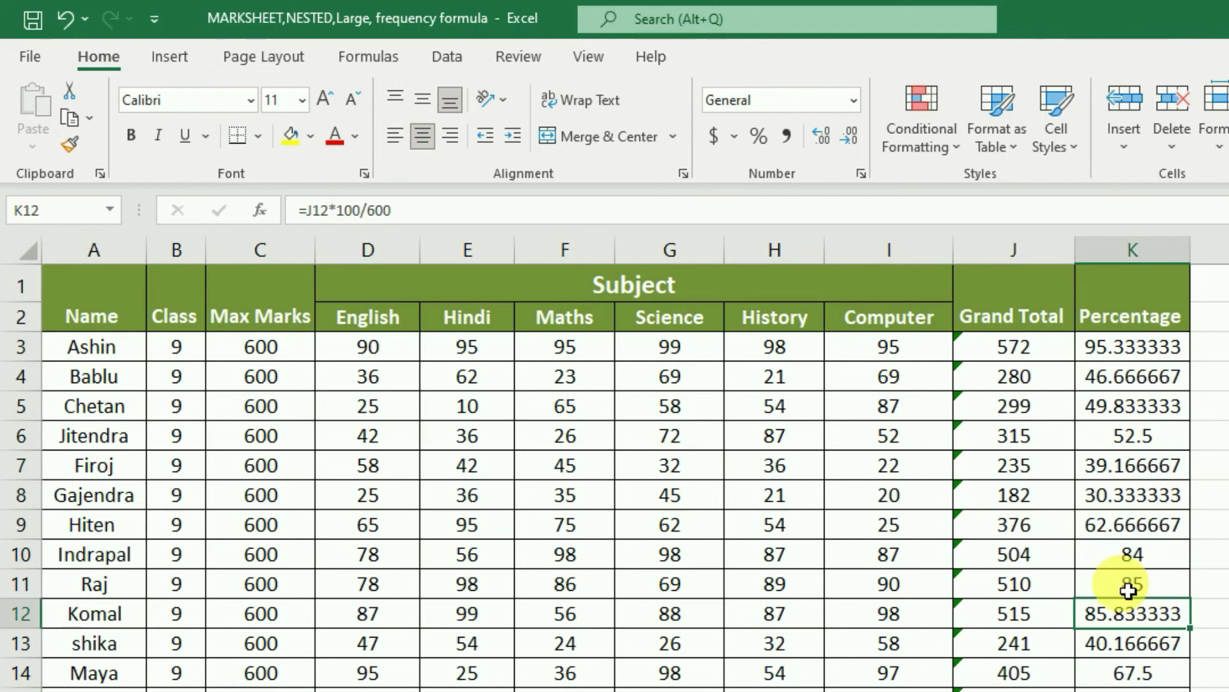
Step: Compare grand totals and percentages row by row, including J8, K8 and J9, ending at K3
left_click(1036, 590)
left_click(1037, 554)
left_click(1095, 554)
left_click(1053, 524)
left_click(1144, 524)
left_click(1056, 494)
left_click(1098, 497)
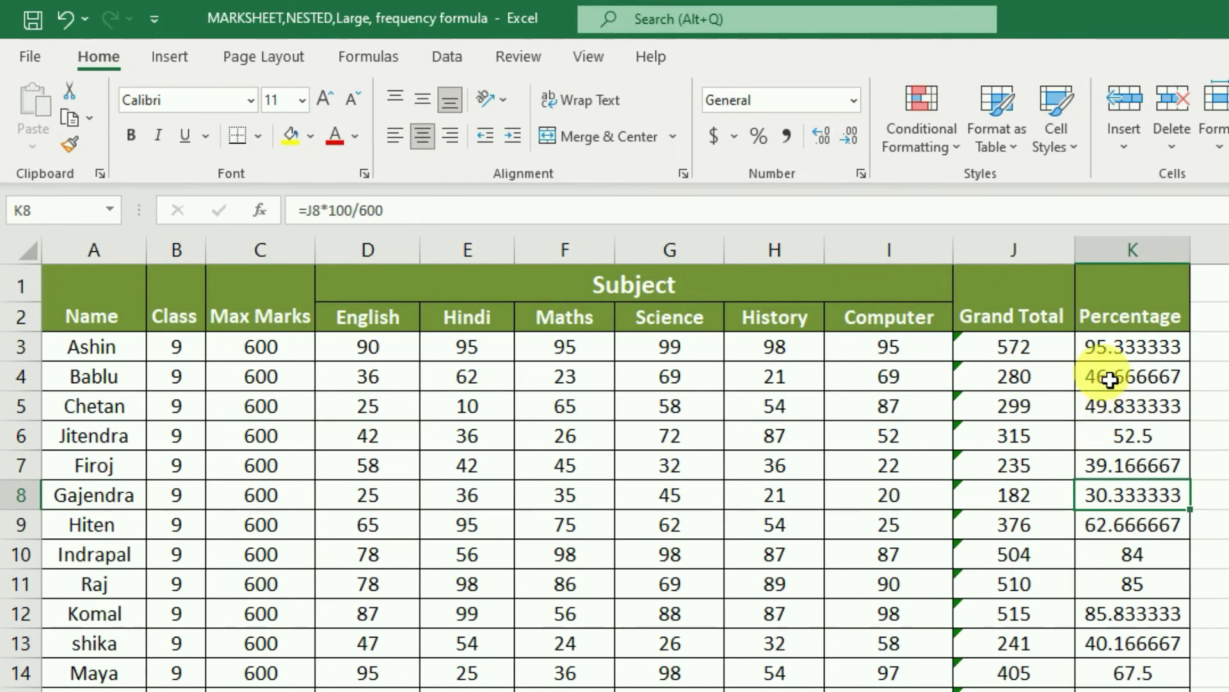
left_click(1104, 346)
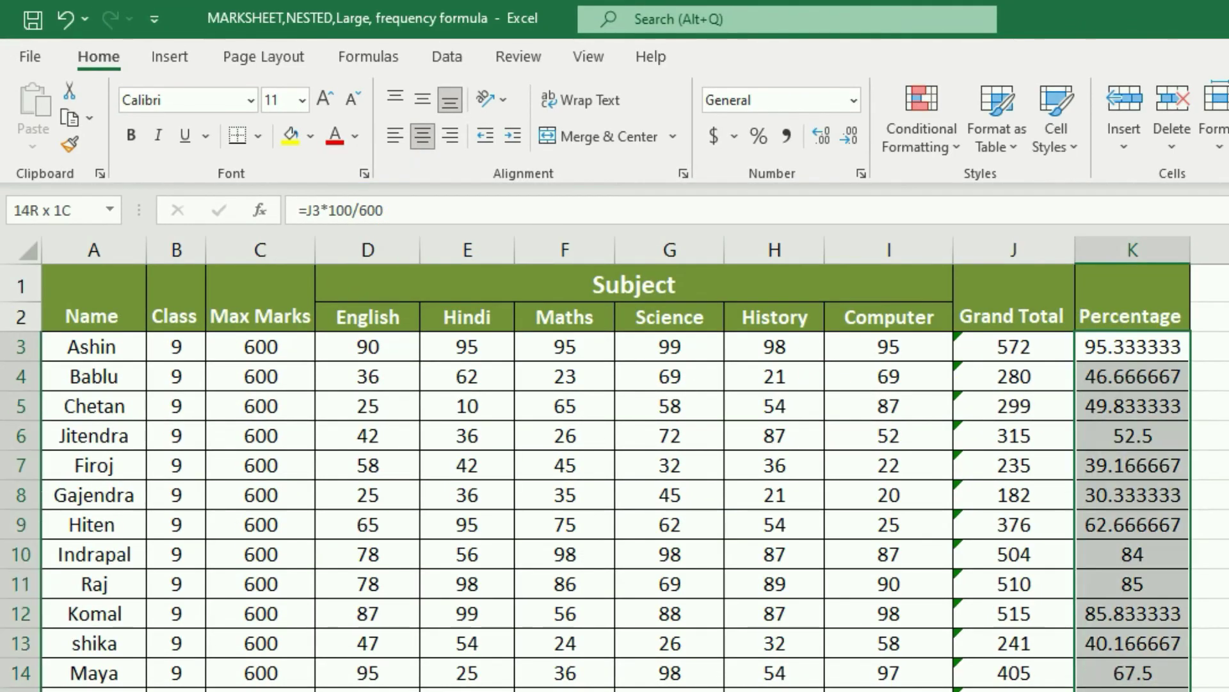
Step: Clear the existing percentage values from K3:K14
left_click_drag(1133, 346, 1133, 686)
key("Delete")
scroll(1069, 660, "up", 1)
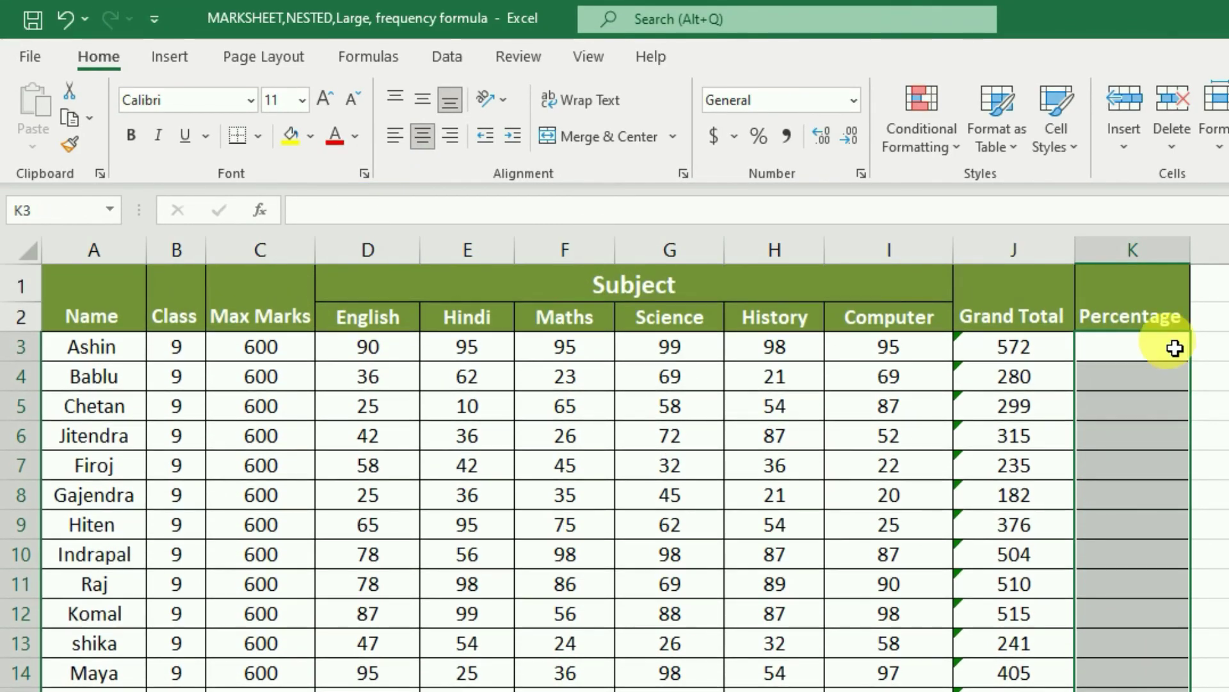
Step: Enter =J3/600*100 in K3 and fill it down the Percentage column
left_click(1181, 349)
type("=")
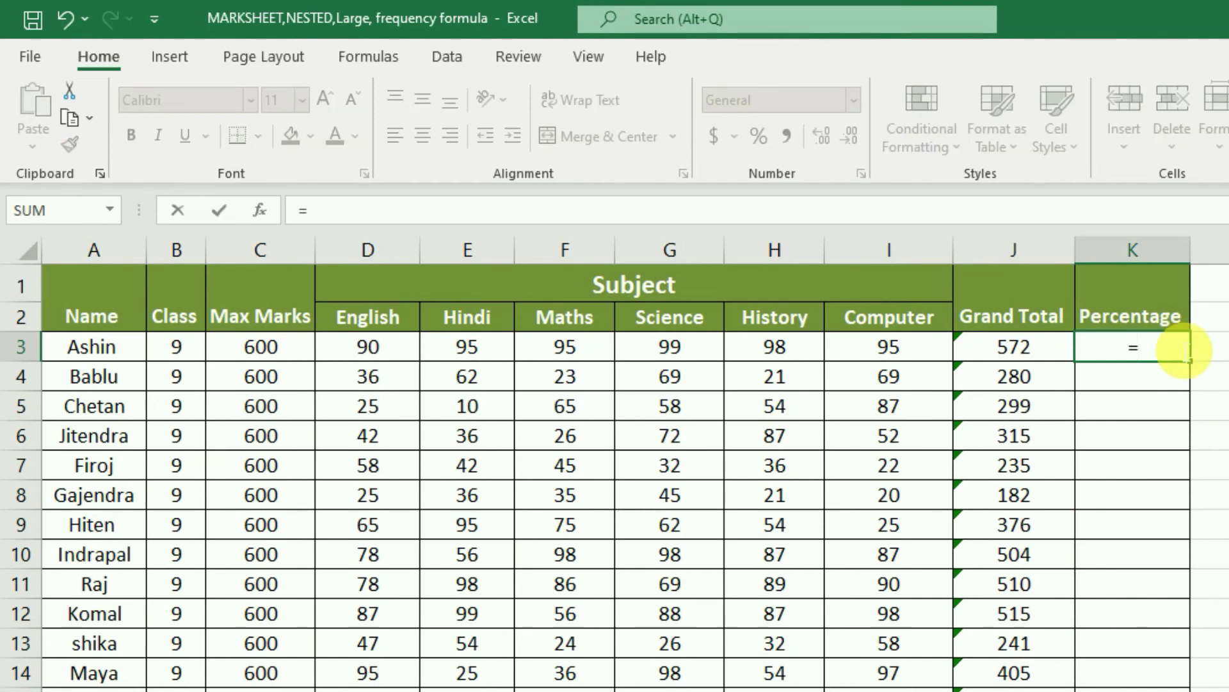
left_click(1041, 352)
type("/600*100")
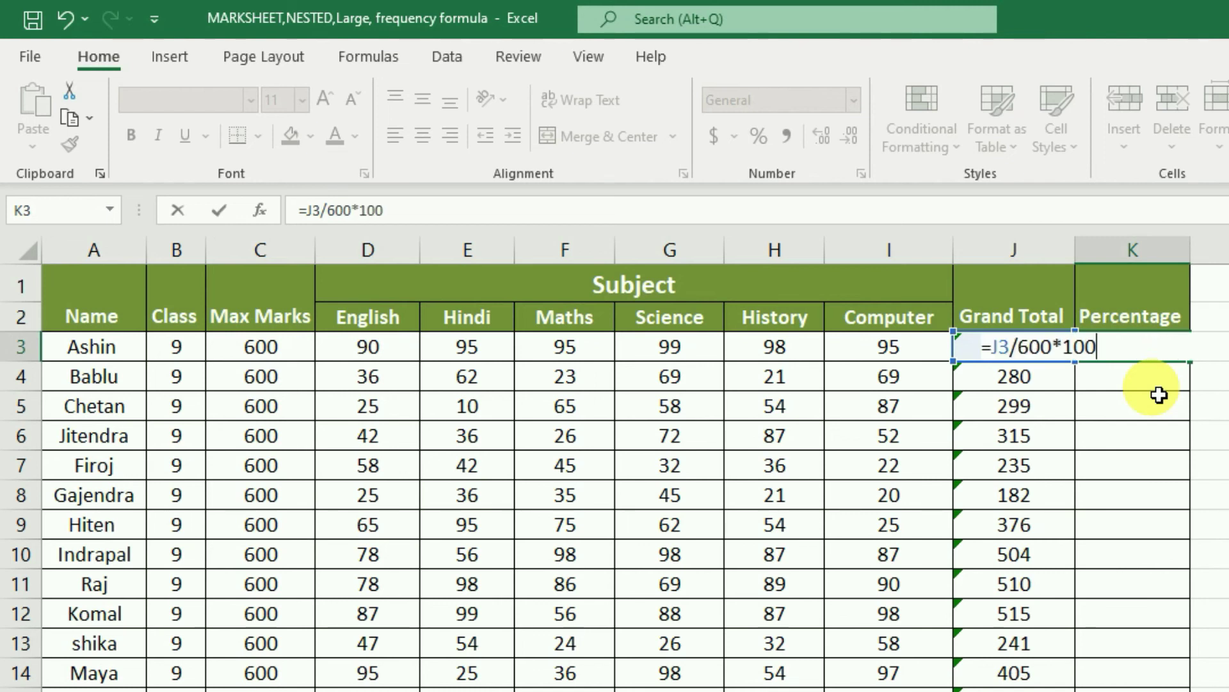
key("Return")
left_click(1139, 348)
double_click(1190, 360)
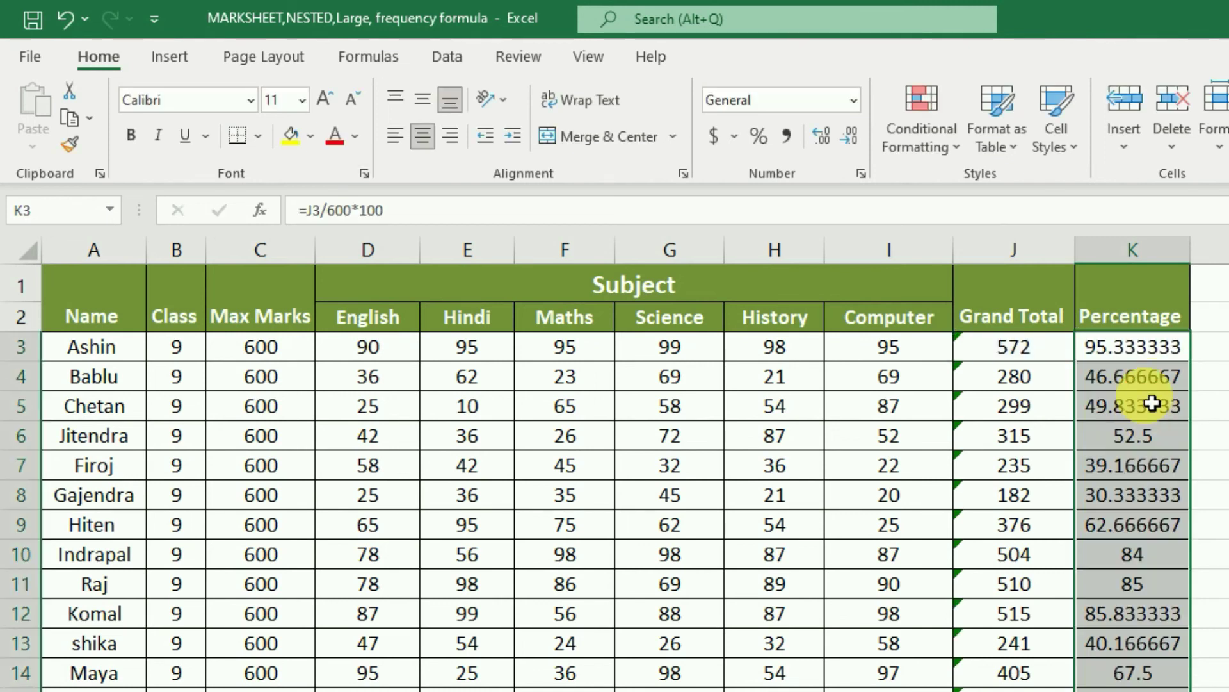
left_click(1139, 348)
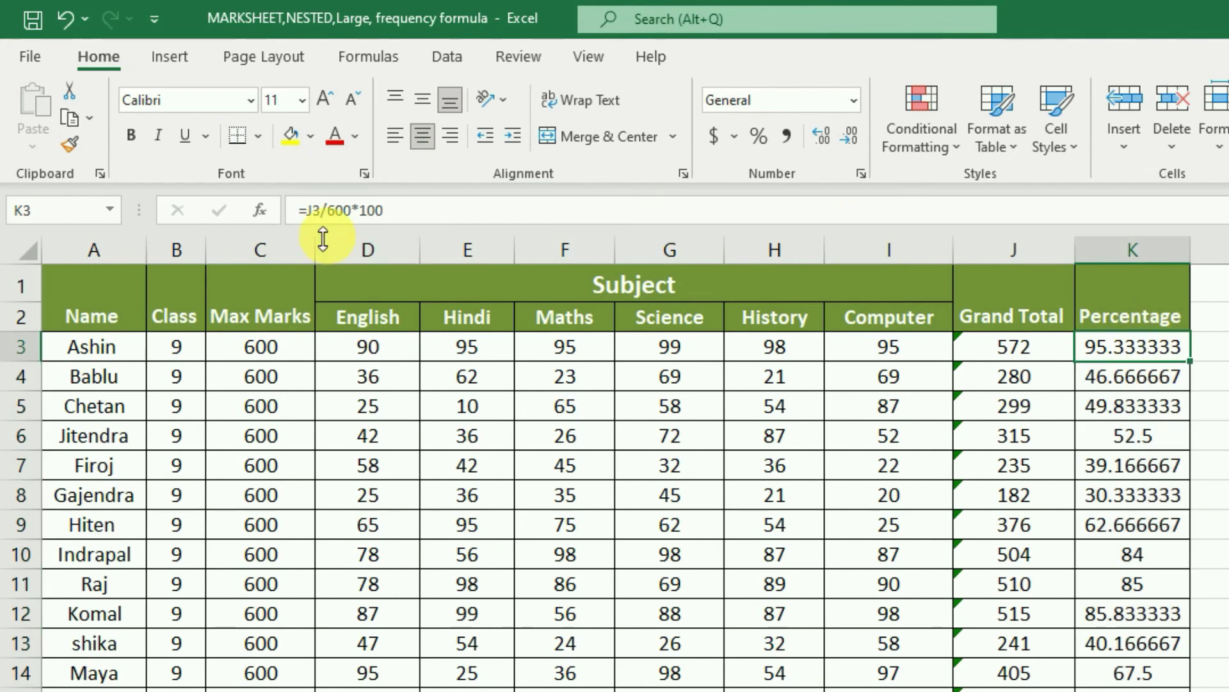